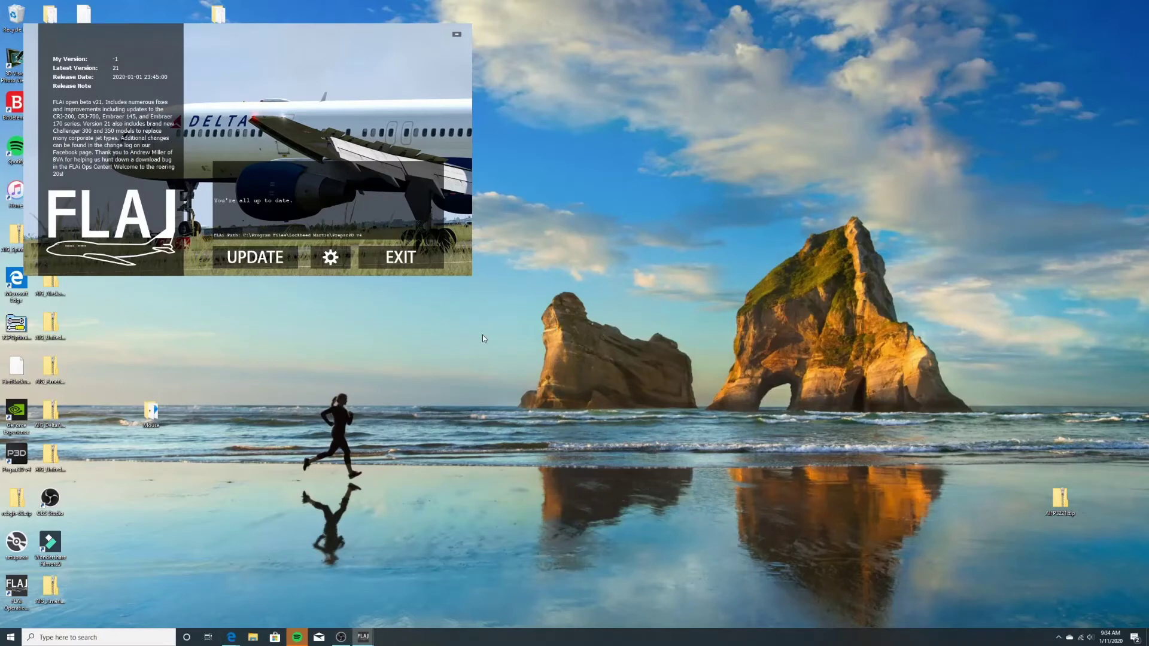
Exit FLAi and close its Operations Center launcher tab in Edge.
left_click(399, 259)
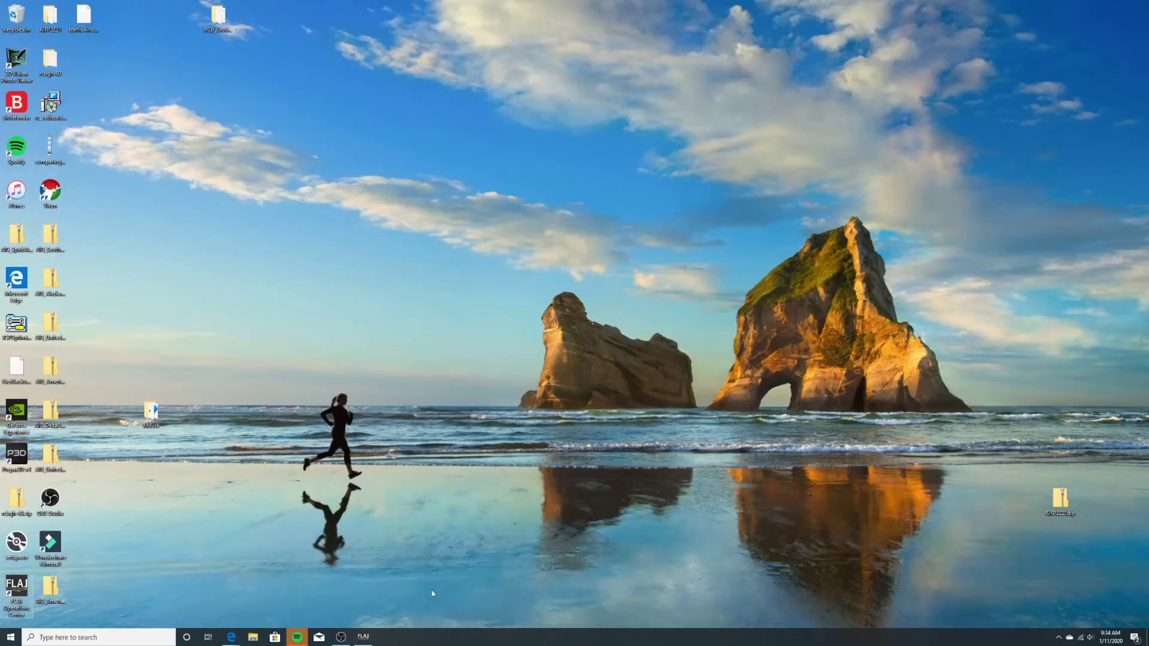
mouse_move(231, 637)
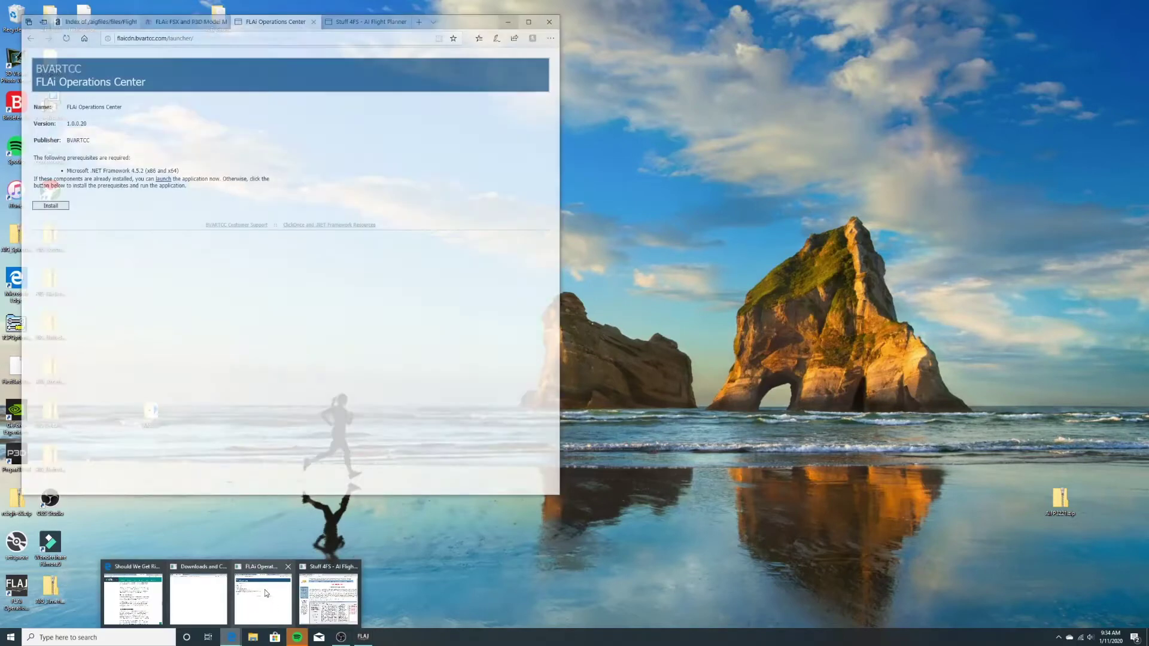
left_click(265, 591)
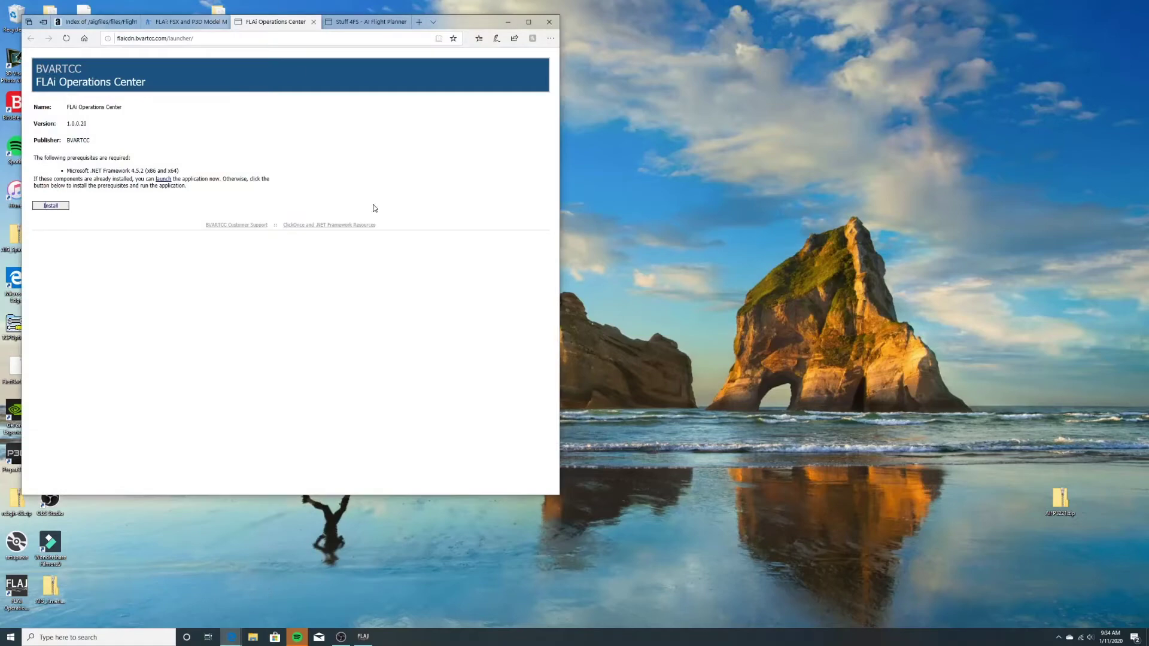
left_click(313, 21)
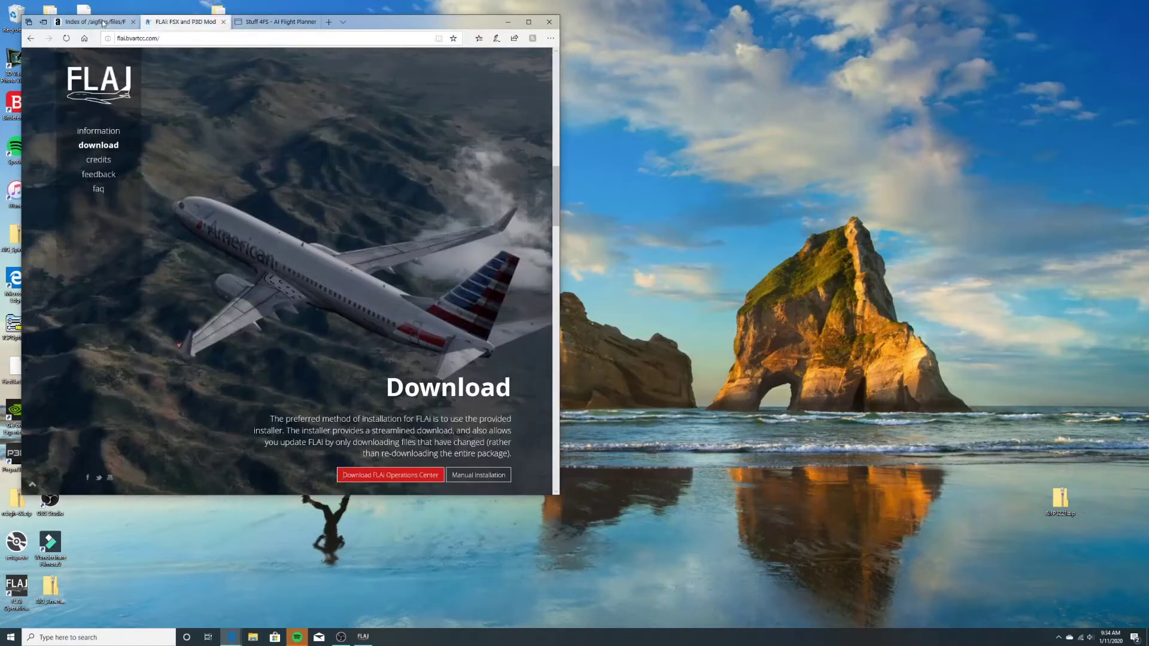
Start downloading AI Flight Planner Version 3.2.21 from the Stuff 4FS page.
left_click(317, 21)
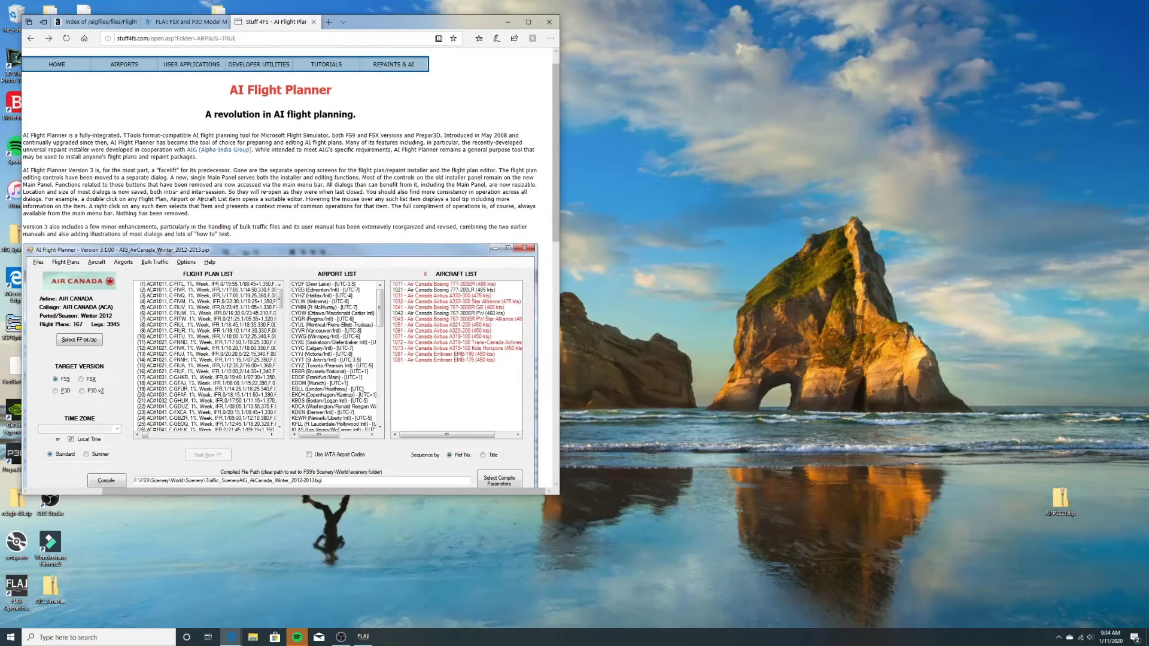
scroll(202, 201, "down", 10)
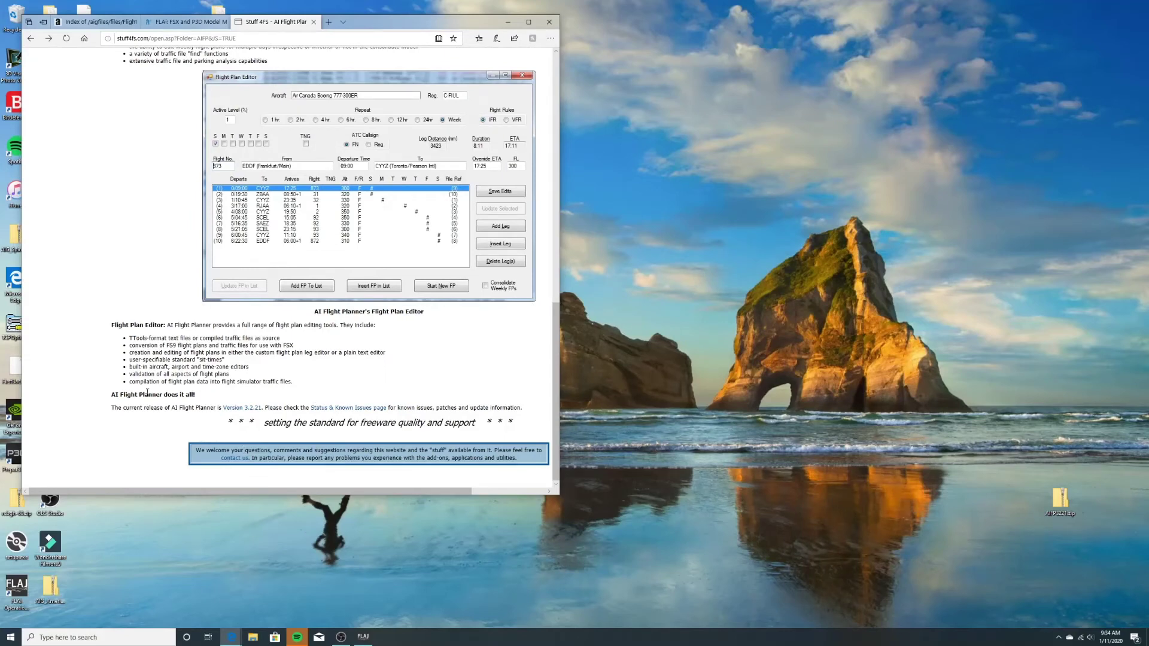
left_click(245, 408)
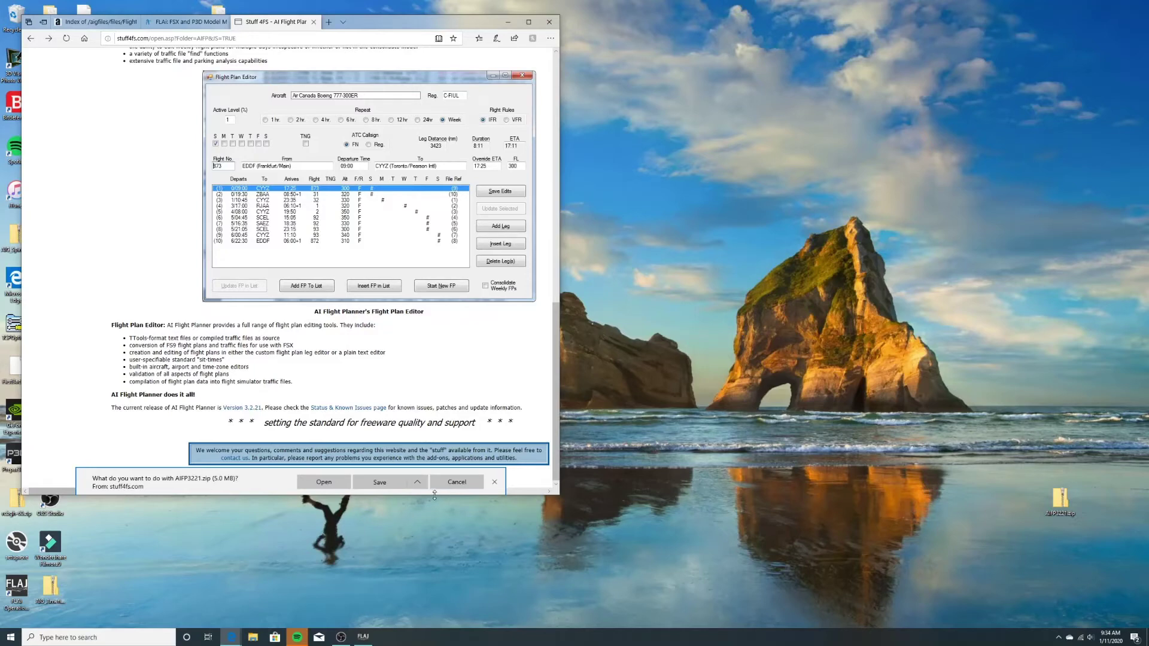
Save AIFP3221.zip to the Desktop with Save as, then minimise Edge.
left_click(417, 483)
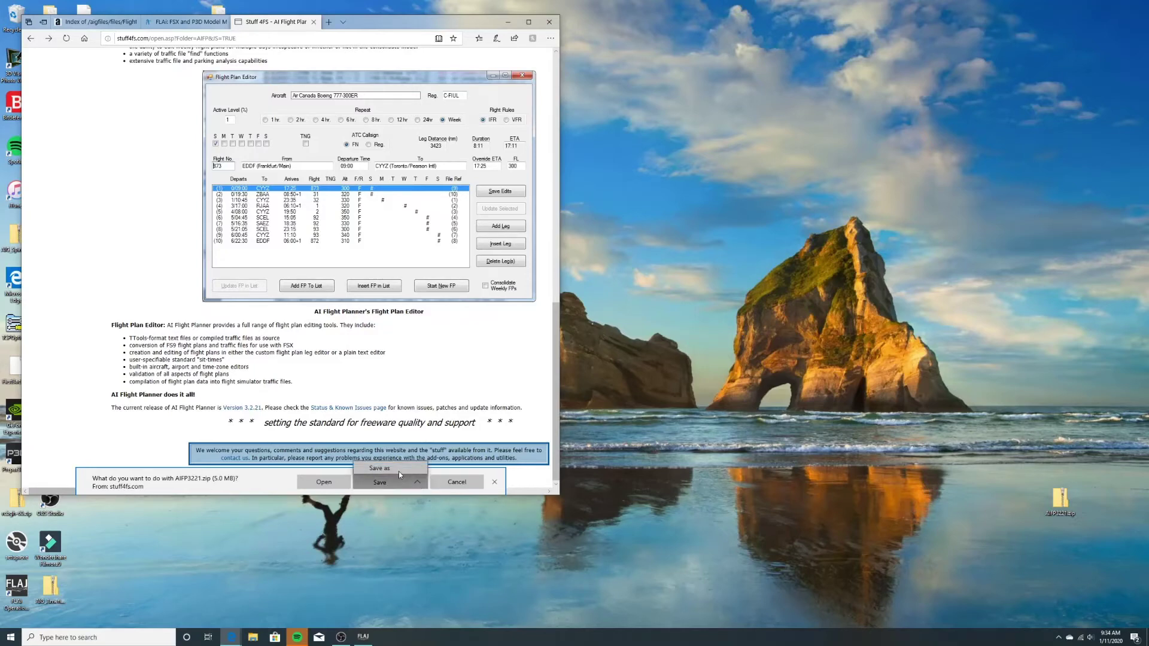
left_click(399, 471)
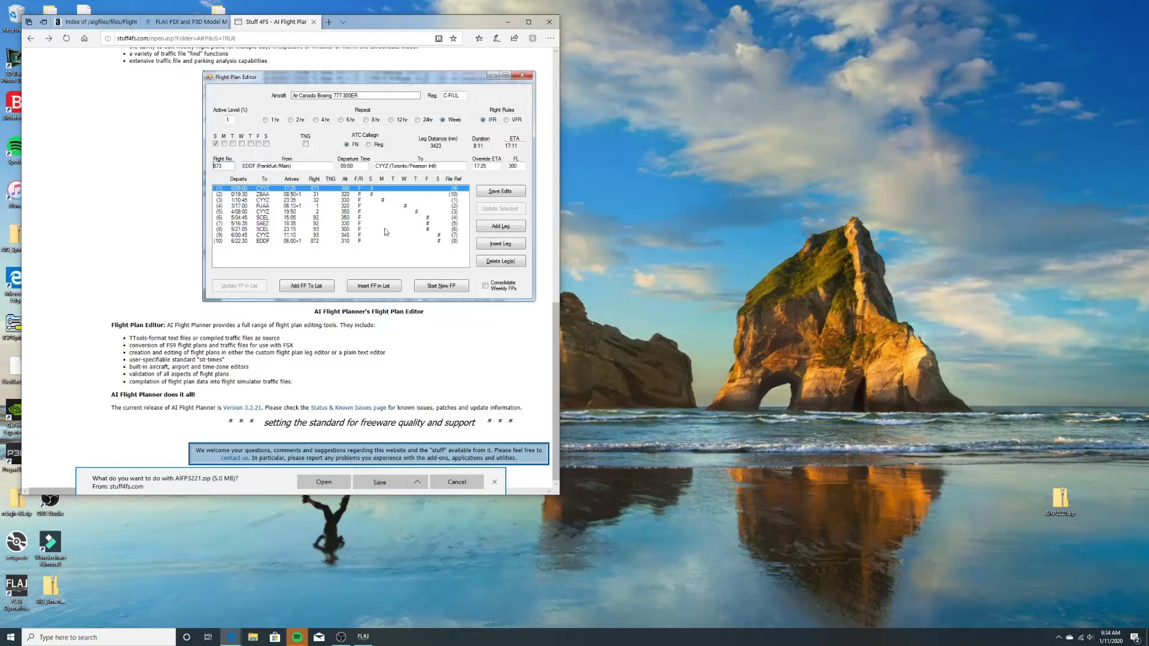
scroll(384, 228, "up", 1)
scroll(419, 359, "right", 2)
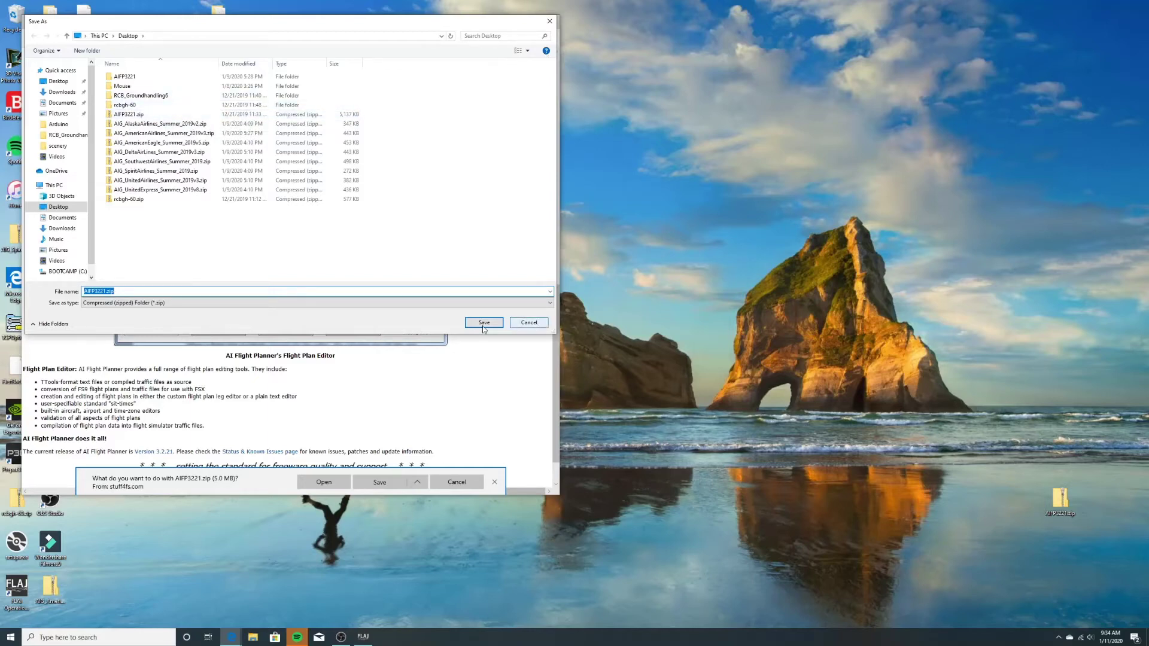
left_click(513, 326)
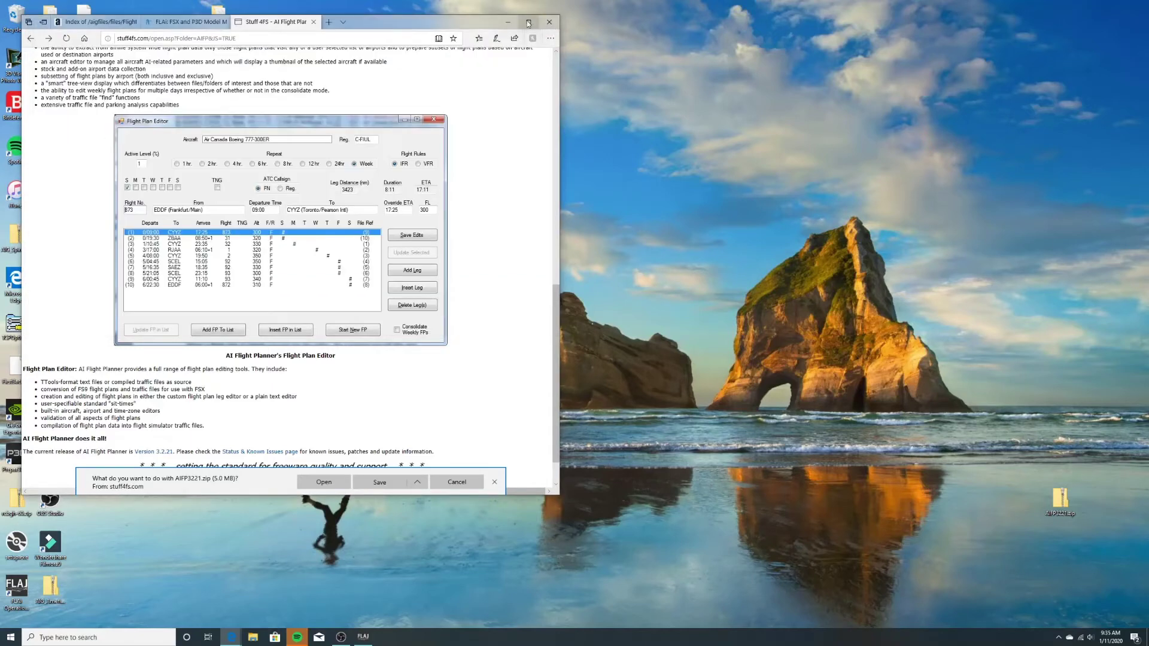
left_click(509, 23)
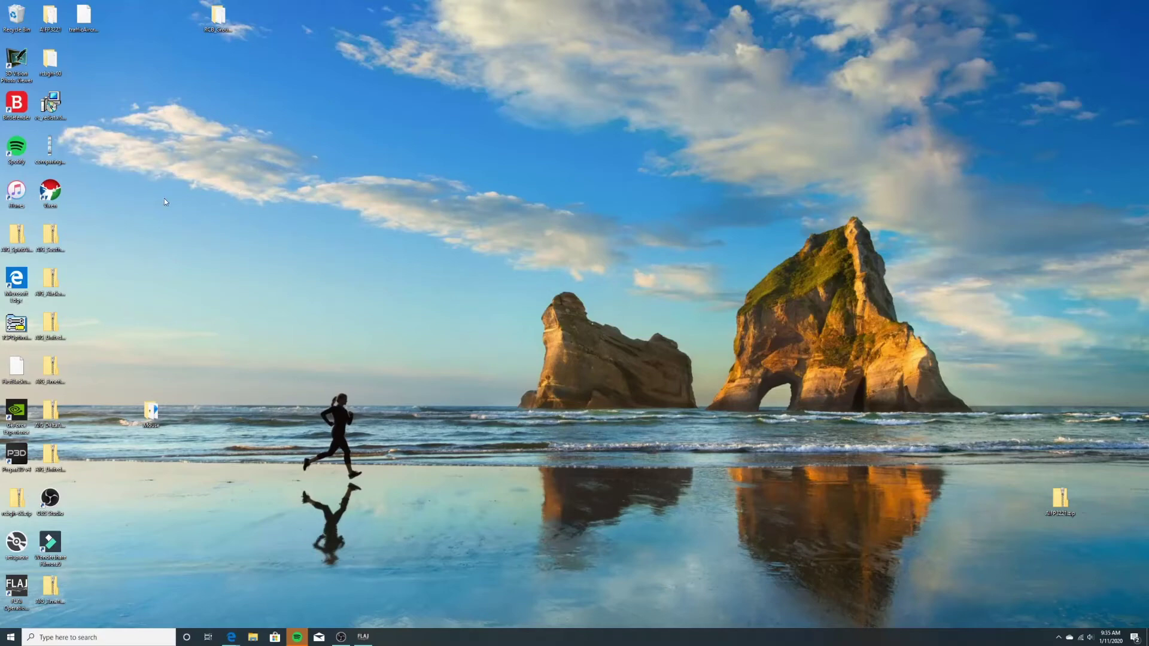
Run AIFP3.exe from the AIFP3221 folder and make the AI Flight Planner window taller.
double_click(54, 20)
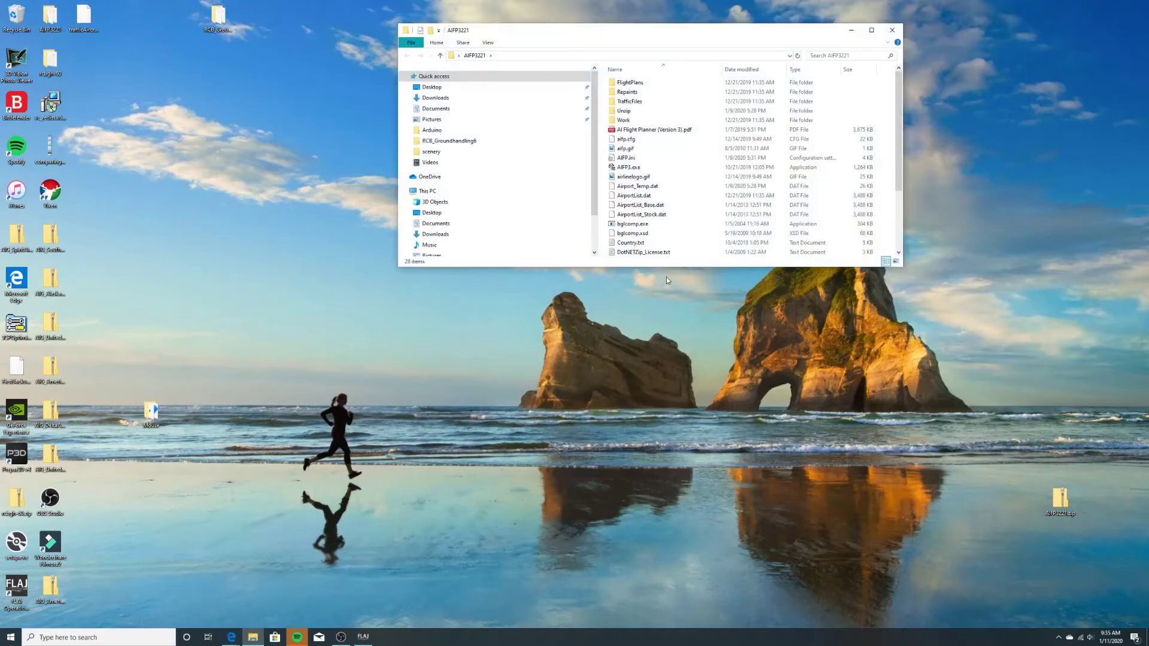
left_click(669, 173)
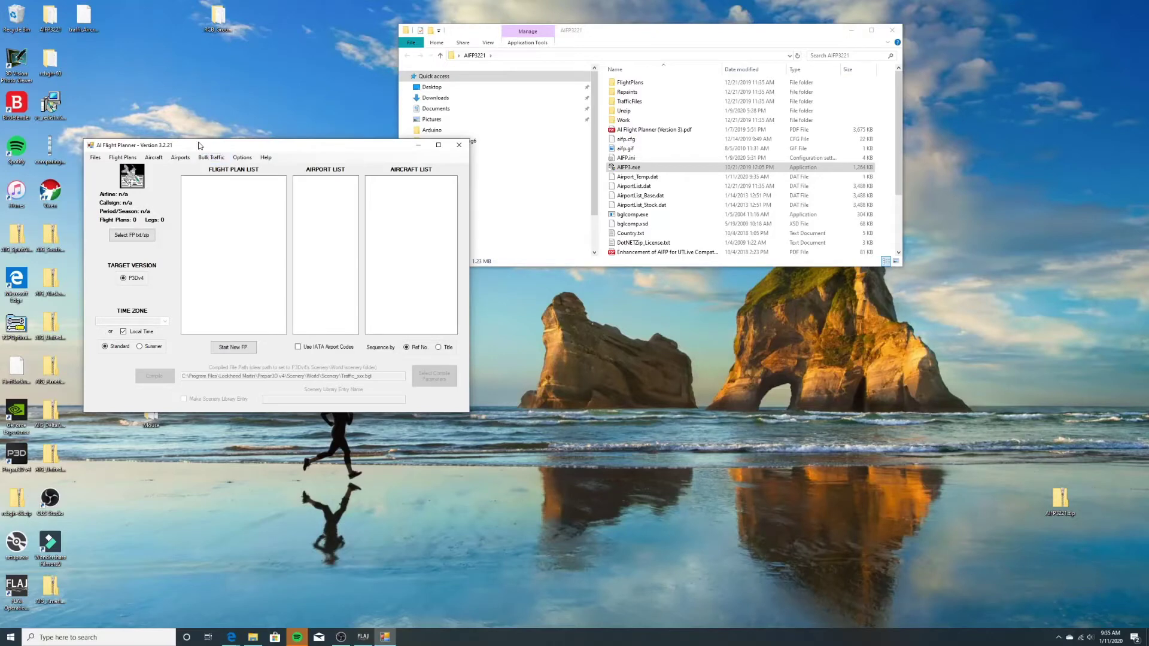
left_click_drag(353, 208, 645, 215)
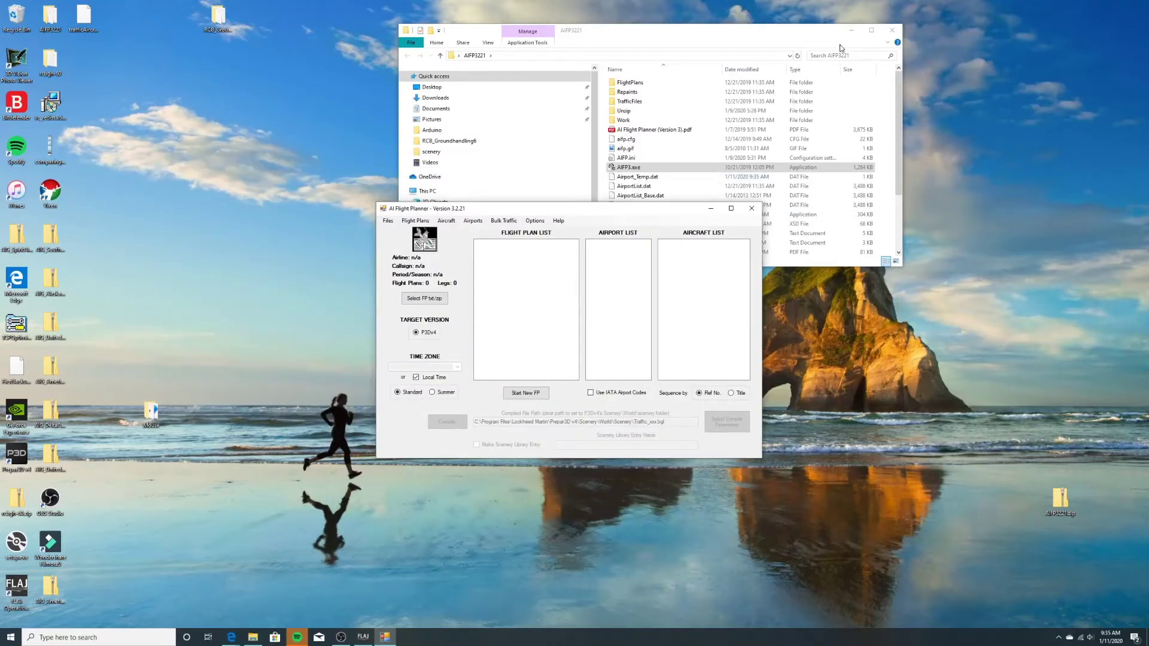
left_click(894, 30)
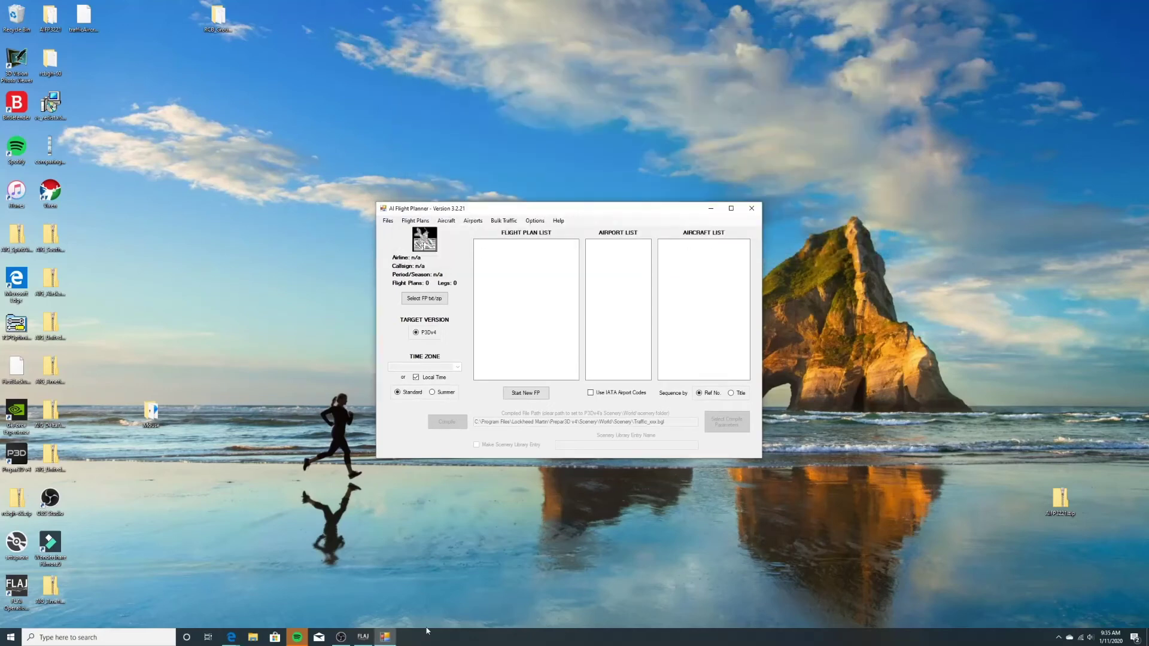
mouse_move(237, 640)
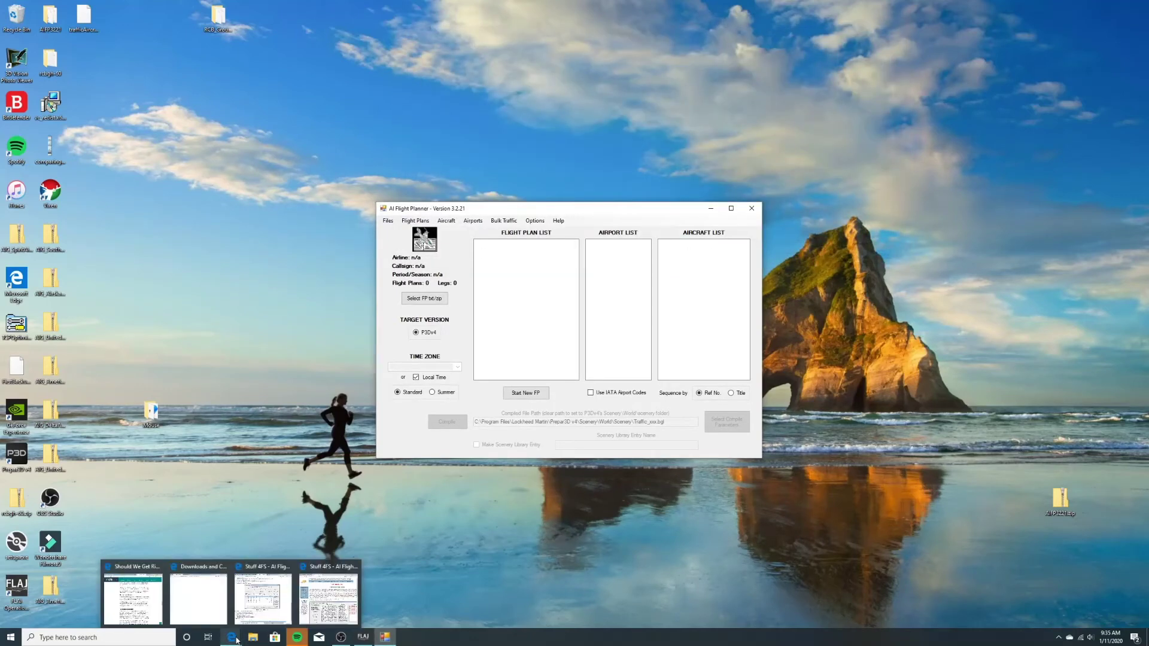
left_click(268, 616)
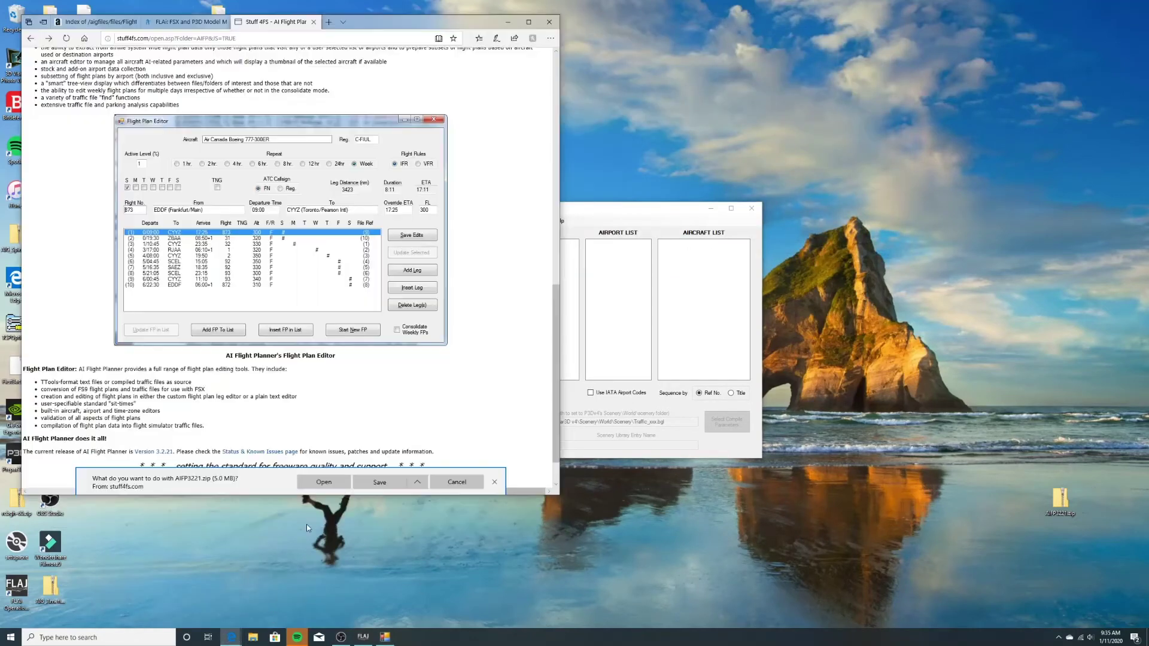
left_click(103, 24)
scroll(158, 119, "down", 3)
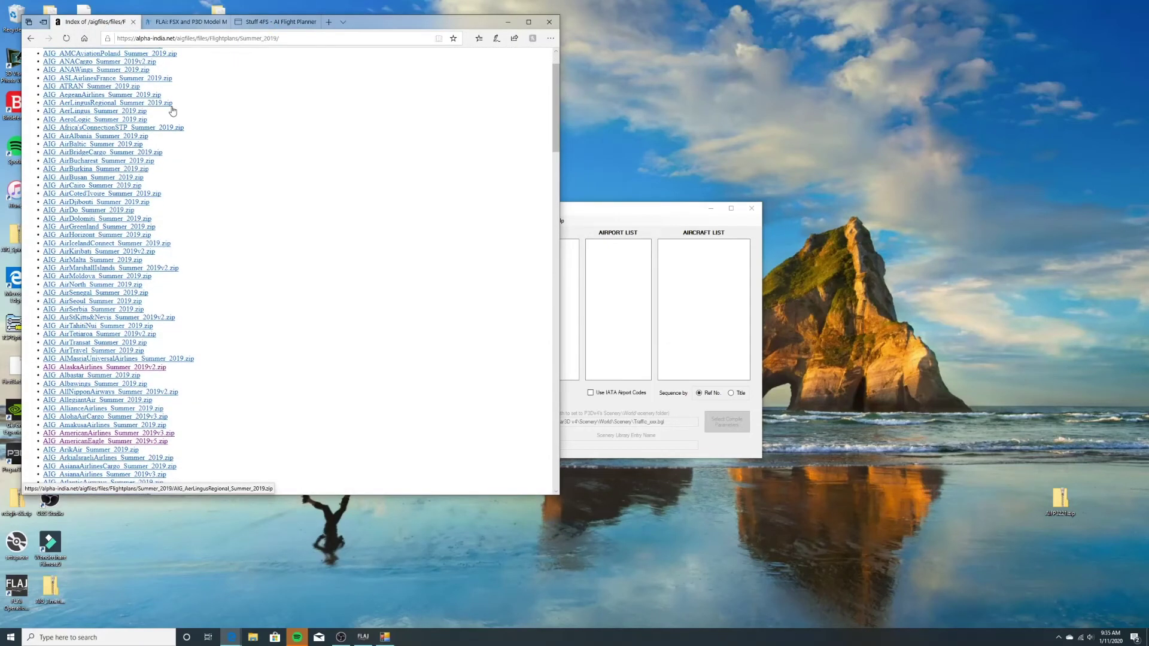
scroll(164, 118, "up", 3)
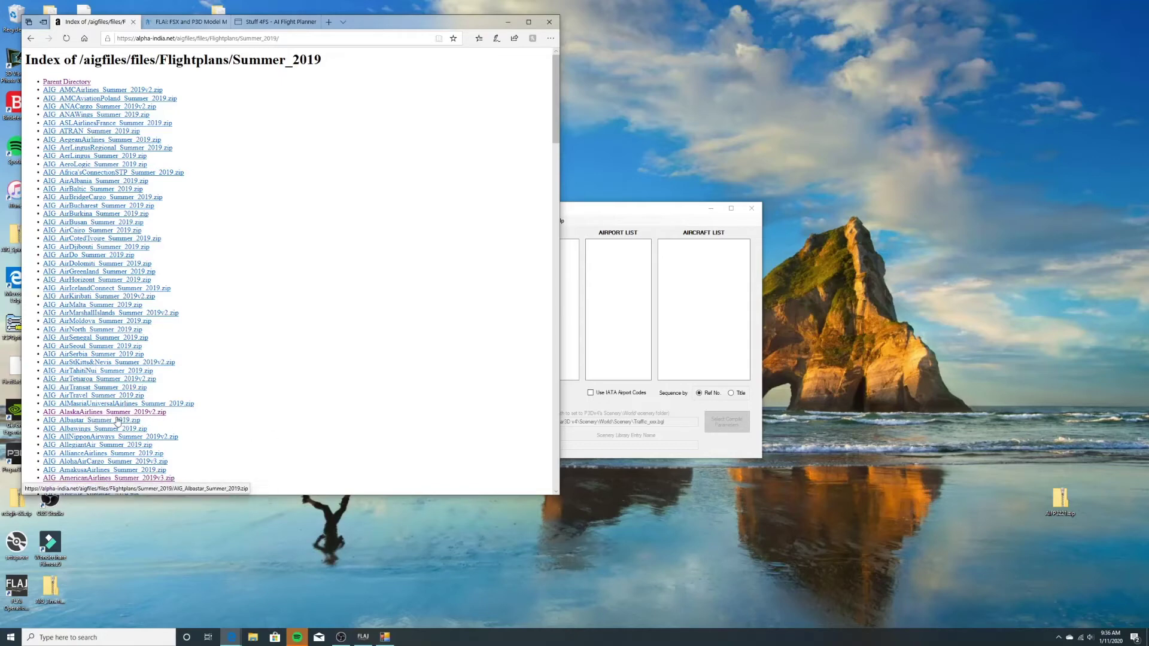
left_click(510, 24)
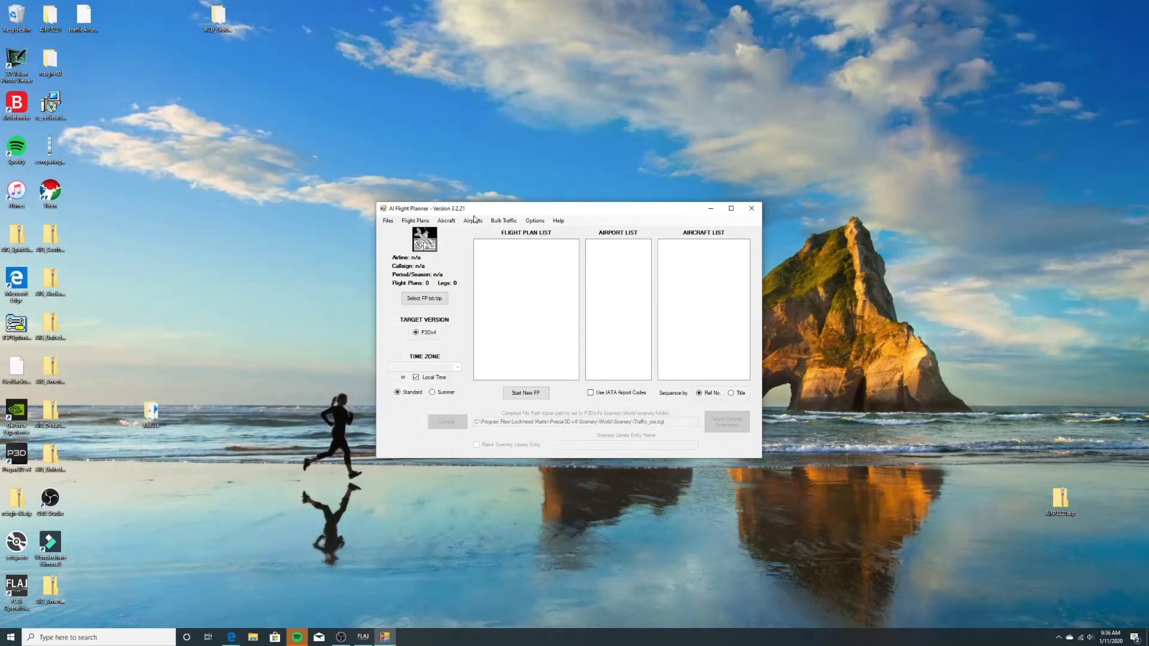
Open AIG_SouthwestAirlines_Summer_2019.zip as the traffic file, with all file types shown.
left_click(388, 220)
left_click(388, 221)
left_click(415, 221)
mouse_move(389, 221)
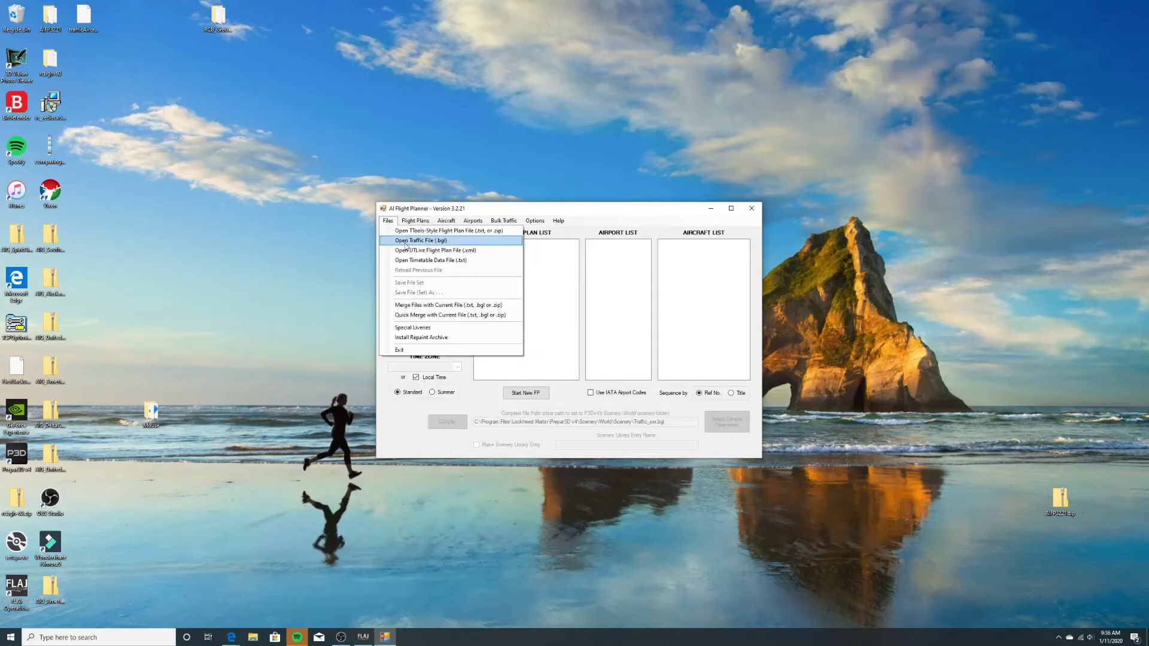
left_click(405, 242)
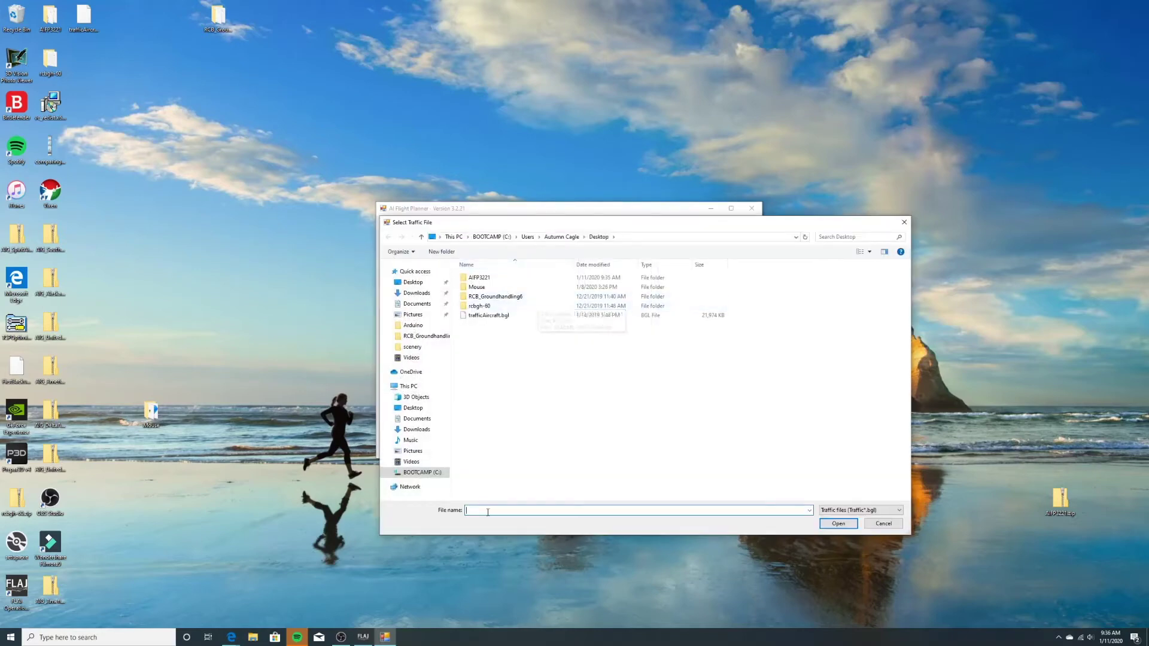
left_click(883, 511)
left_click(872, 525)
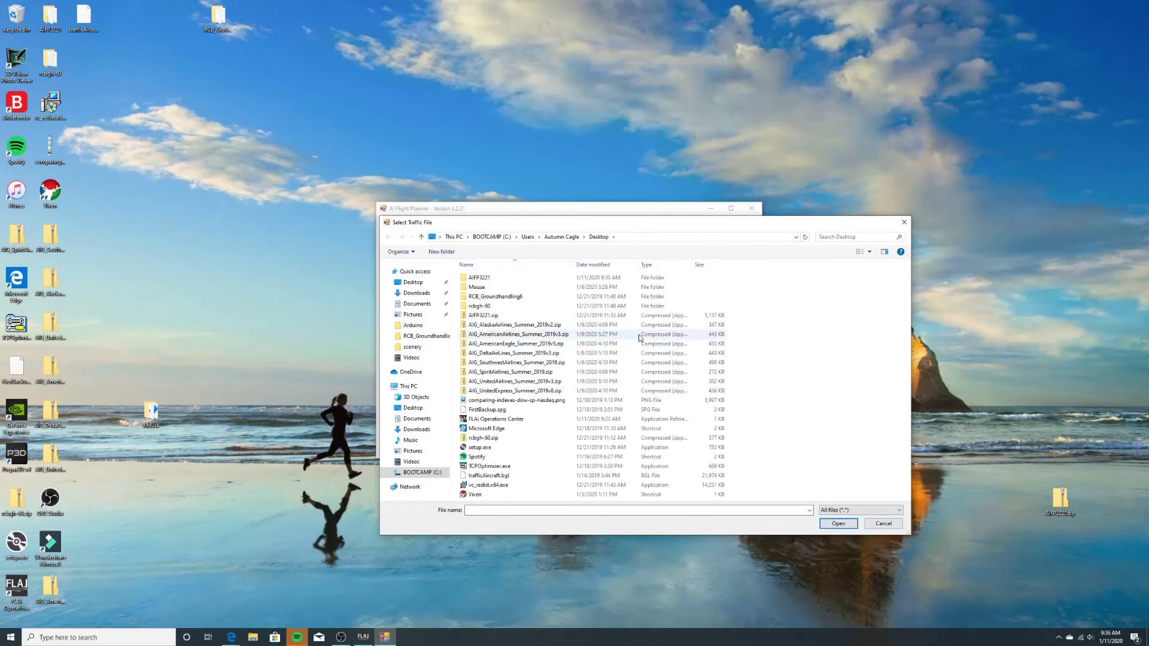
left_click(526, 326)
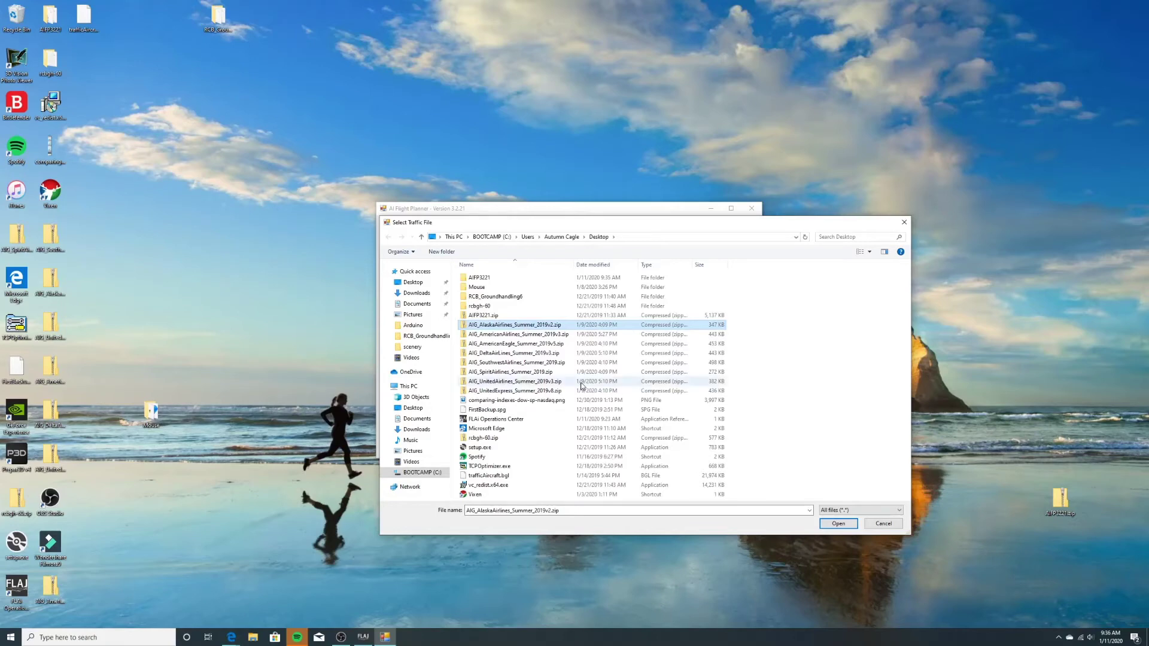
left_click(539, 364)
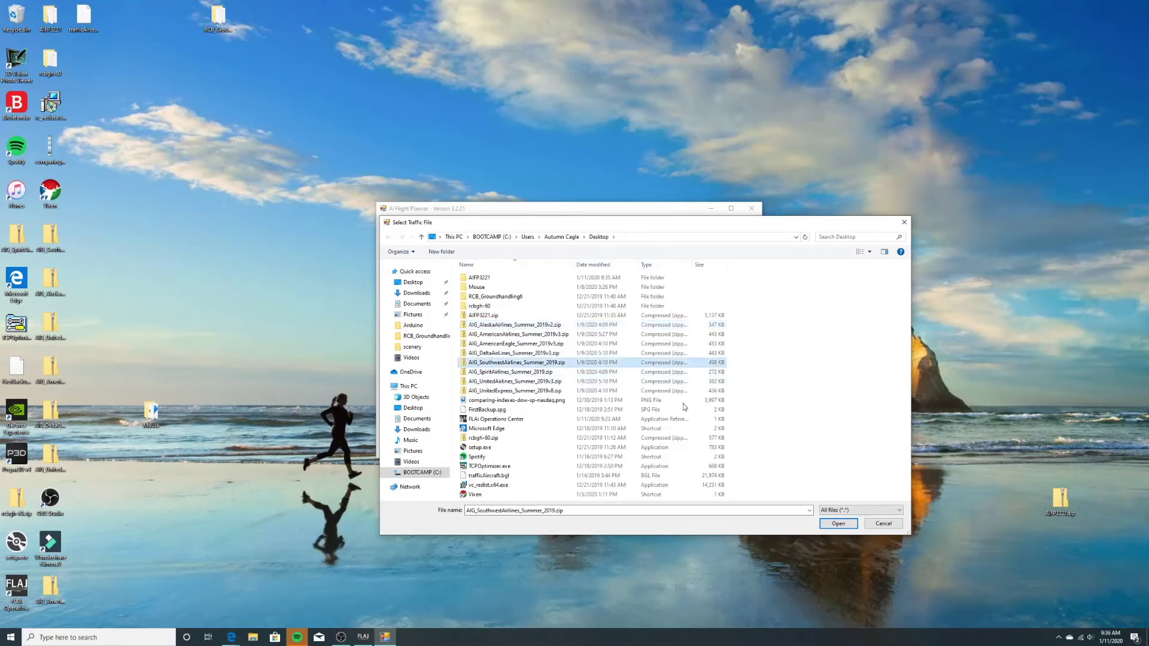
left_click(838, 523)
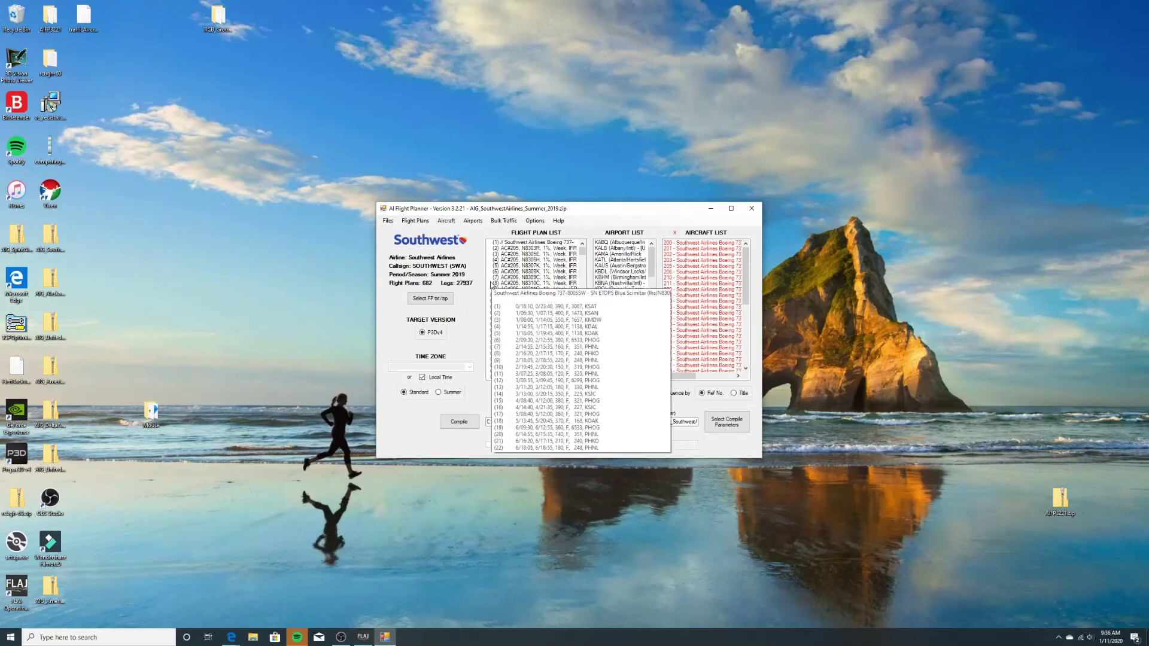
scroll(714, 254, "down", 3)
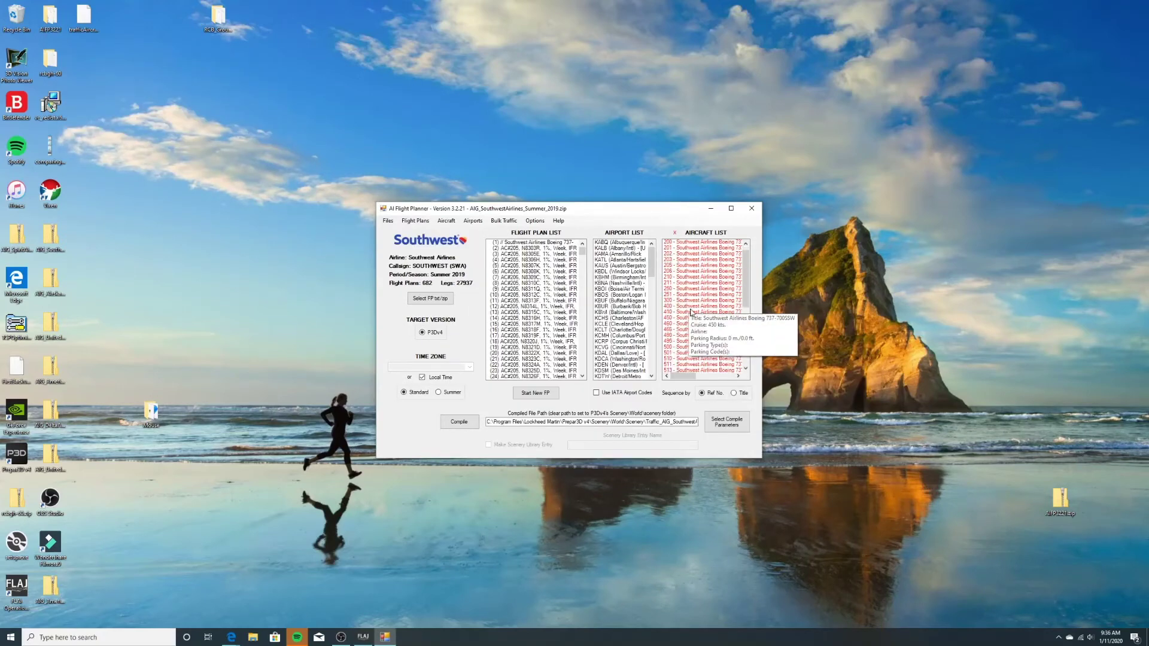
left_click_drag(539, 208, 343, 180)
scroll(529, 262, "down", 2)
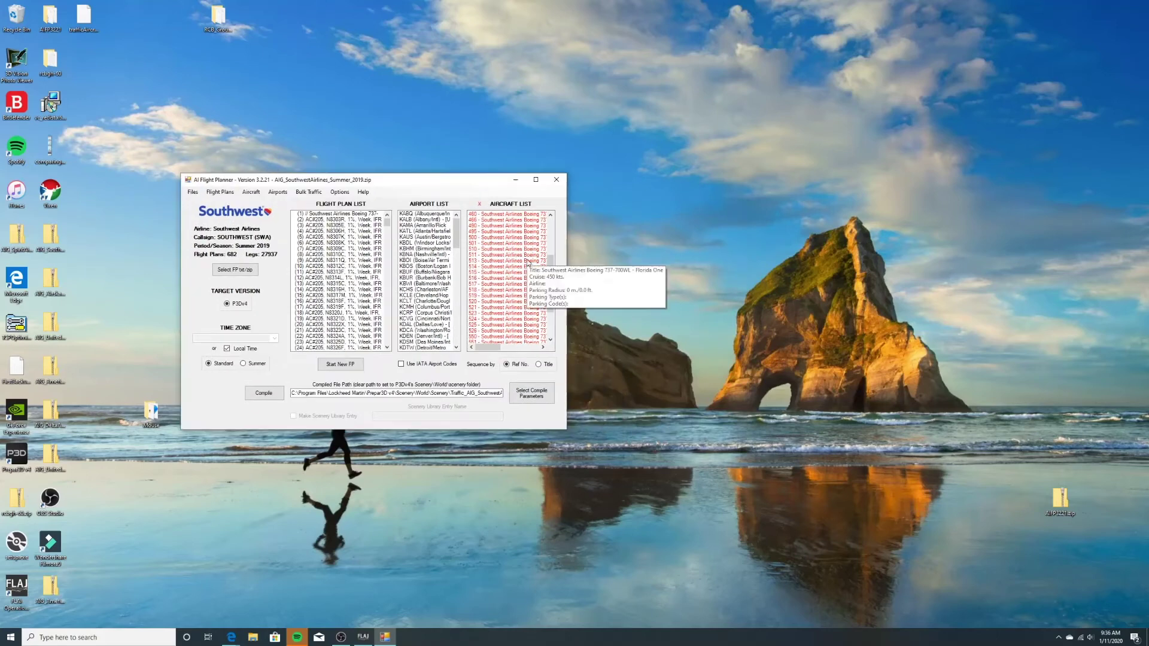
scroll(528, 261, "up", 3)
scroll(527, 262, "right", 5)
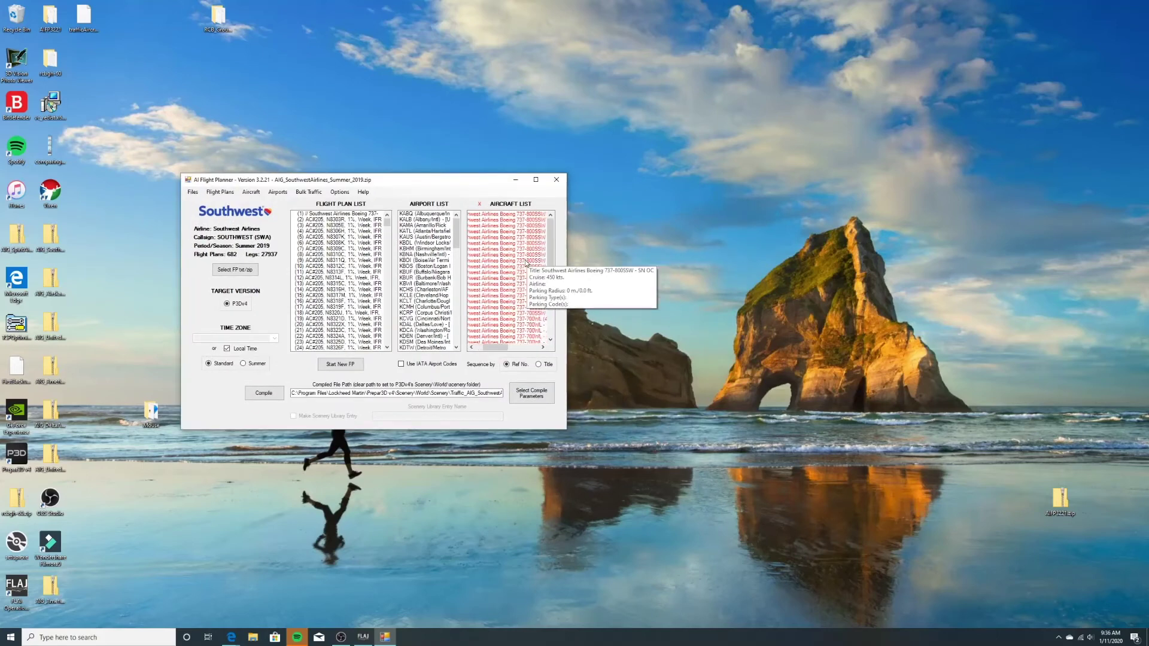
scroll(524, 264, "right", 5)
scroll(523, 265, "down", 2)
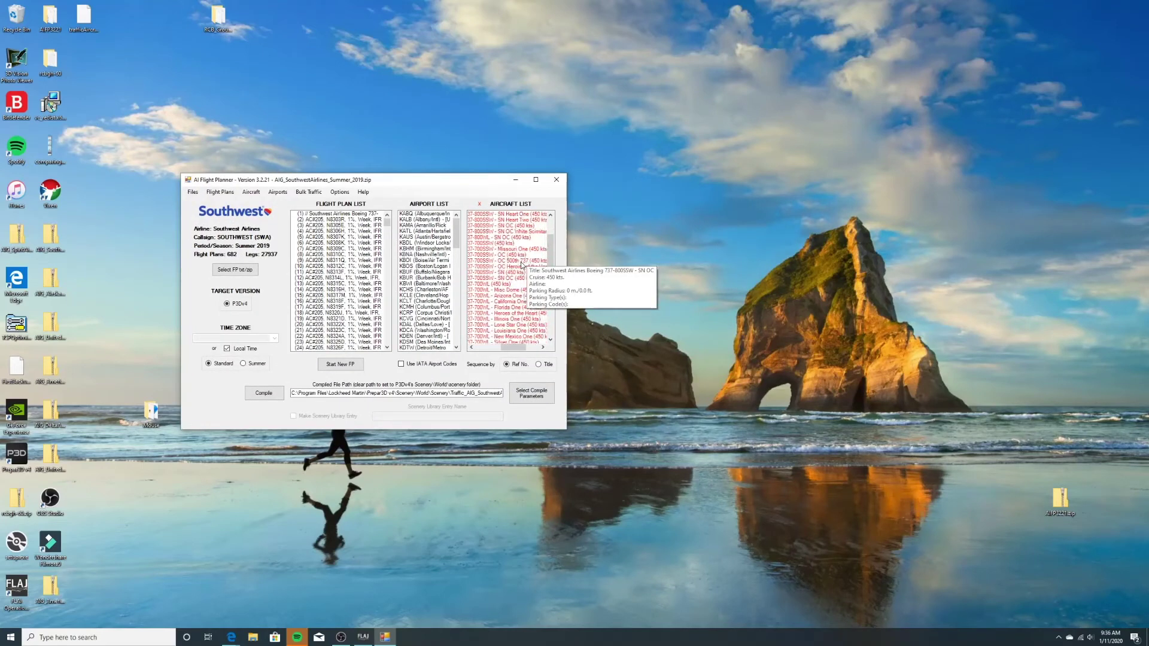
scroll(523, 265, "left", 5)
scroll(539, 251, "up", 1)
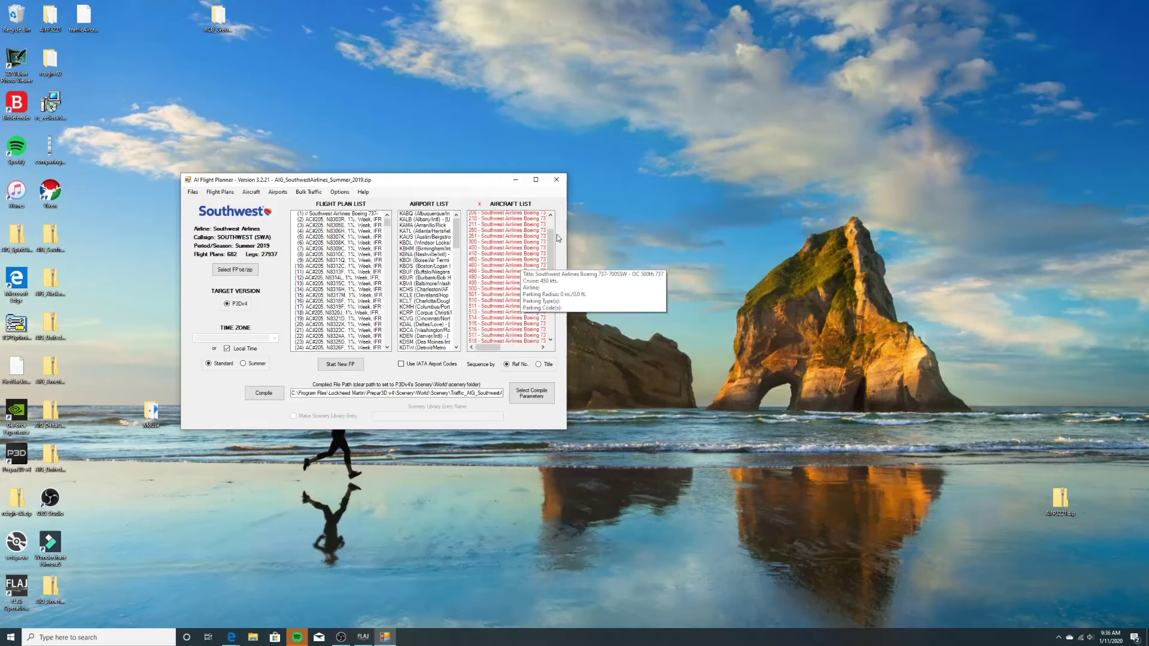
scroll(550, 215, "down", 3)
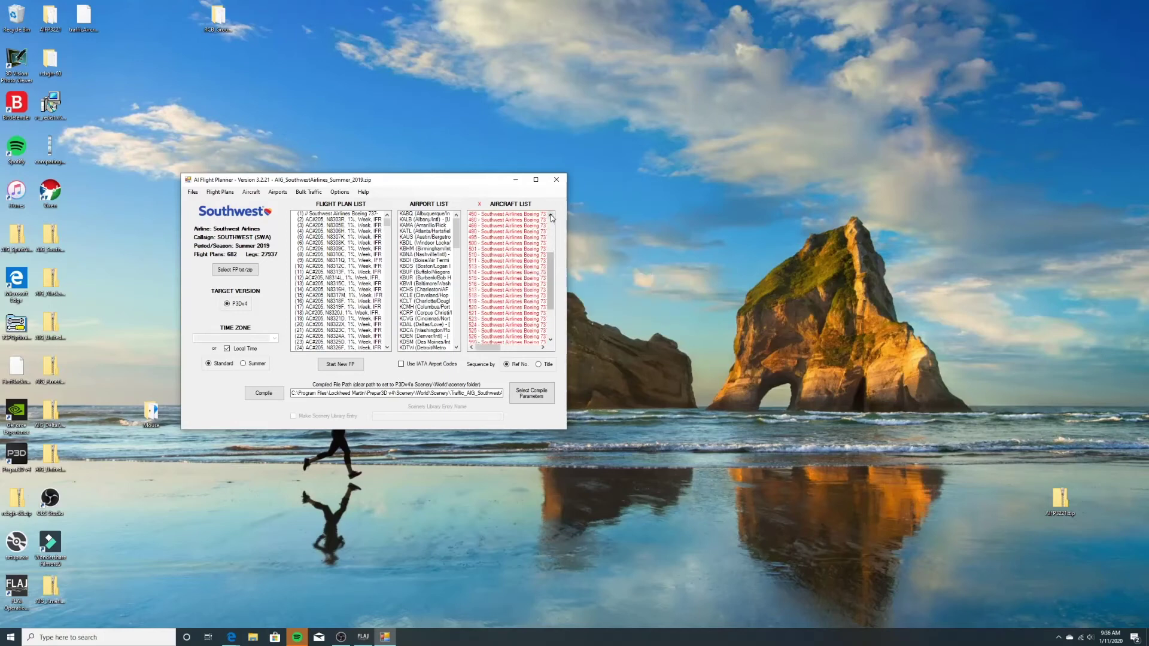
scroll(552, 219, "up", 5)
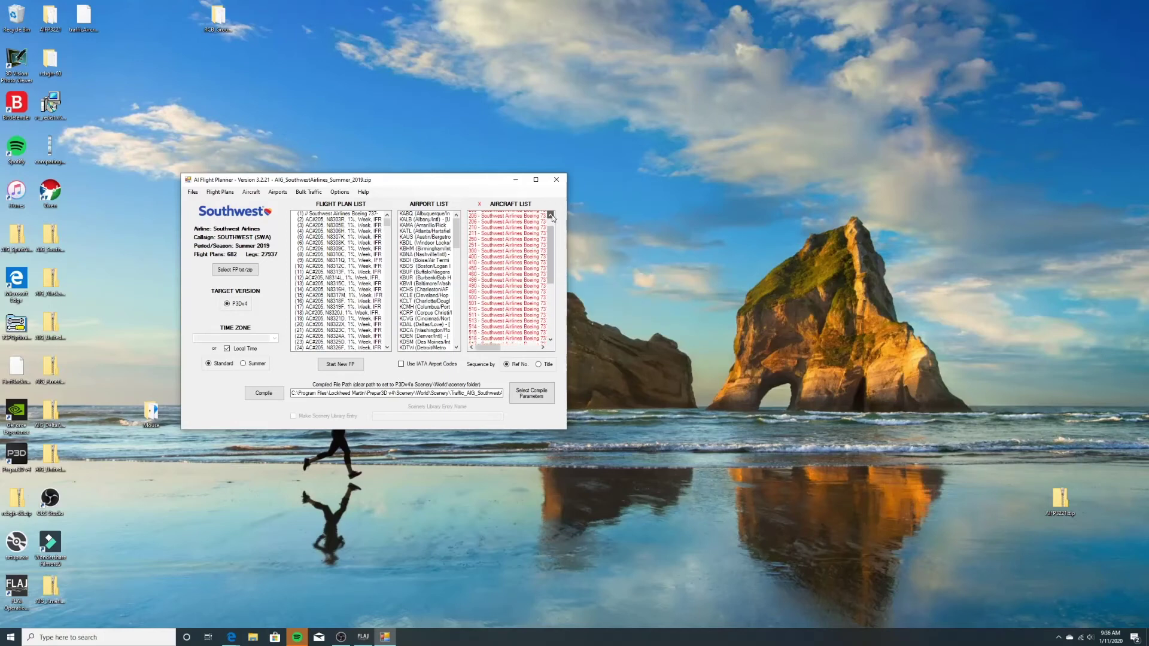
scroll(552, 215, "up", 1)
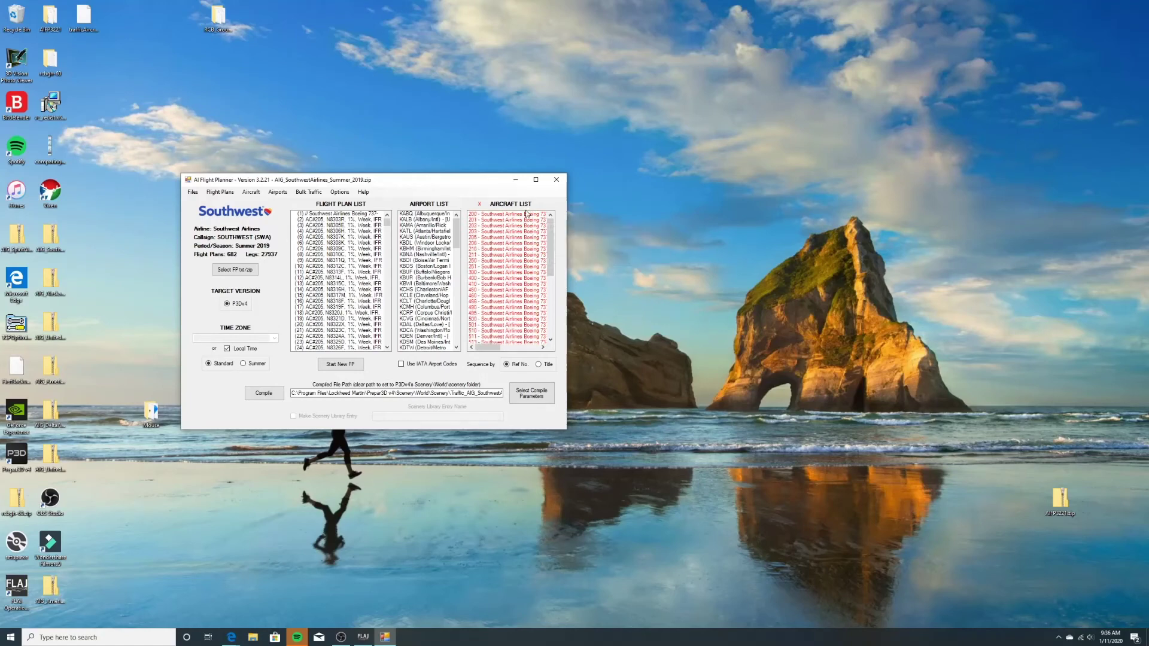
Choose FLA_FAIB_B737_SWA-SouthwestNC SSW as the substitute for the missing P3Dv4 aircraft.
double_click(525, 216)
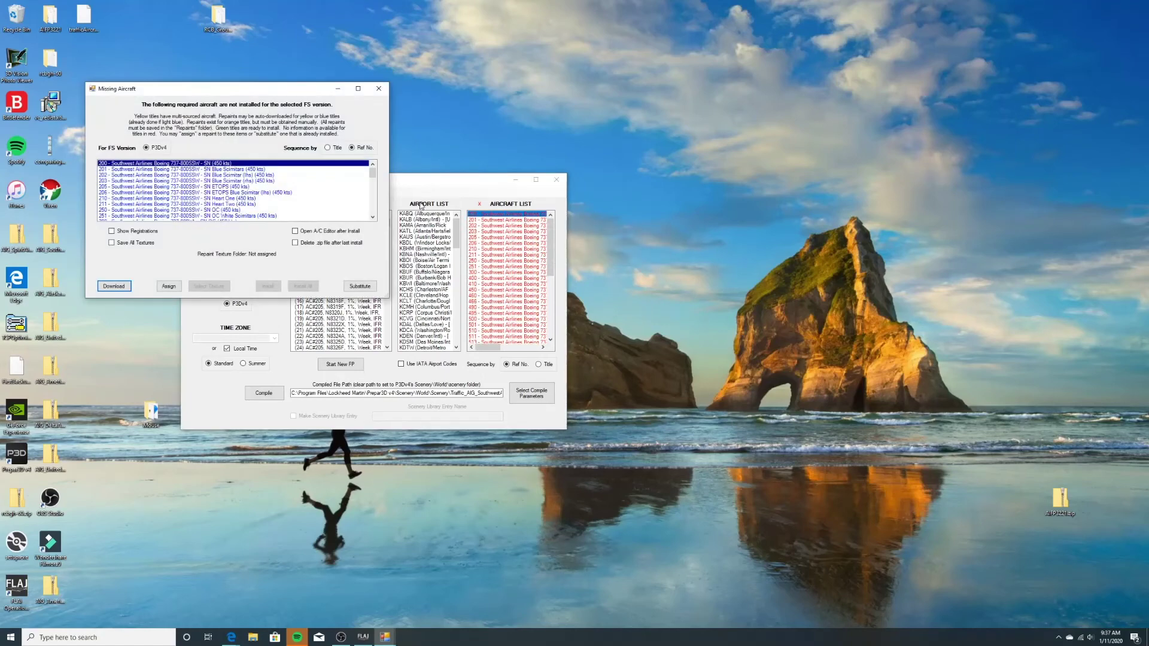
left_click(369, 288)
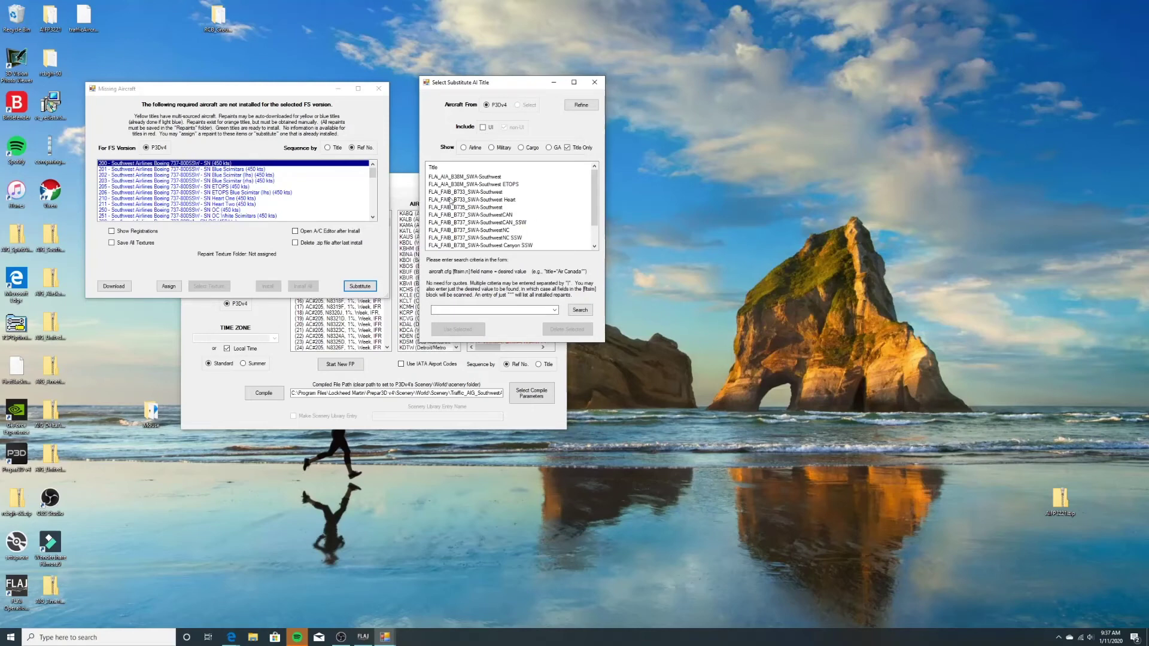
scroll(280, 208, "down", 2)
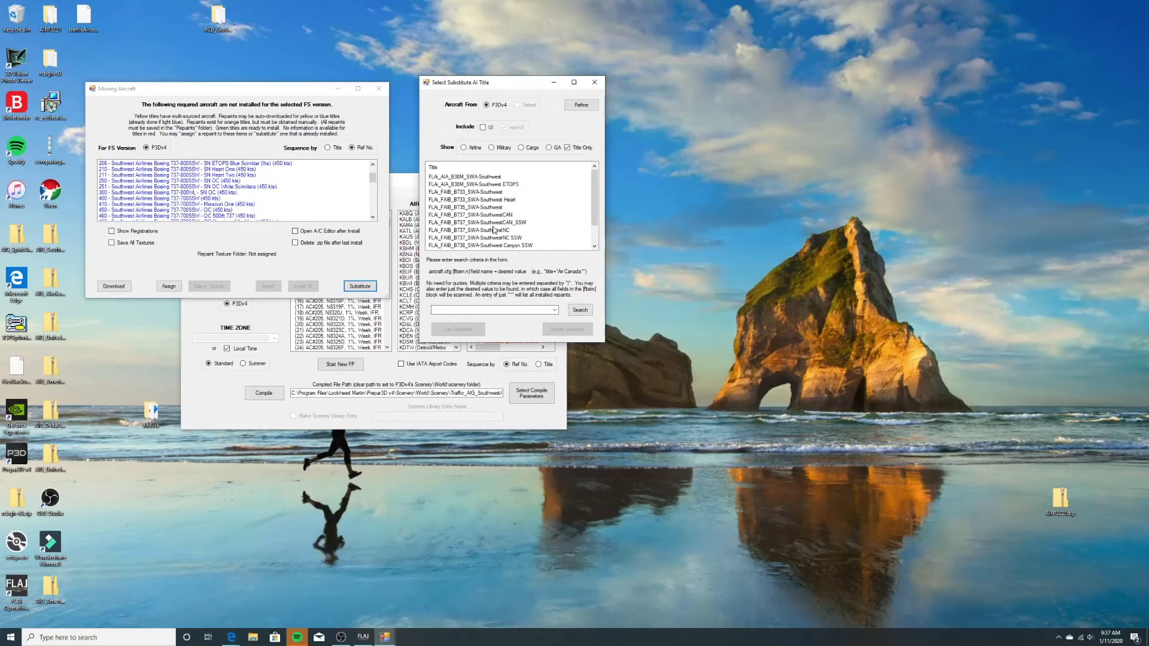
scroll(492, 232, "down", 1)
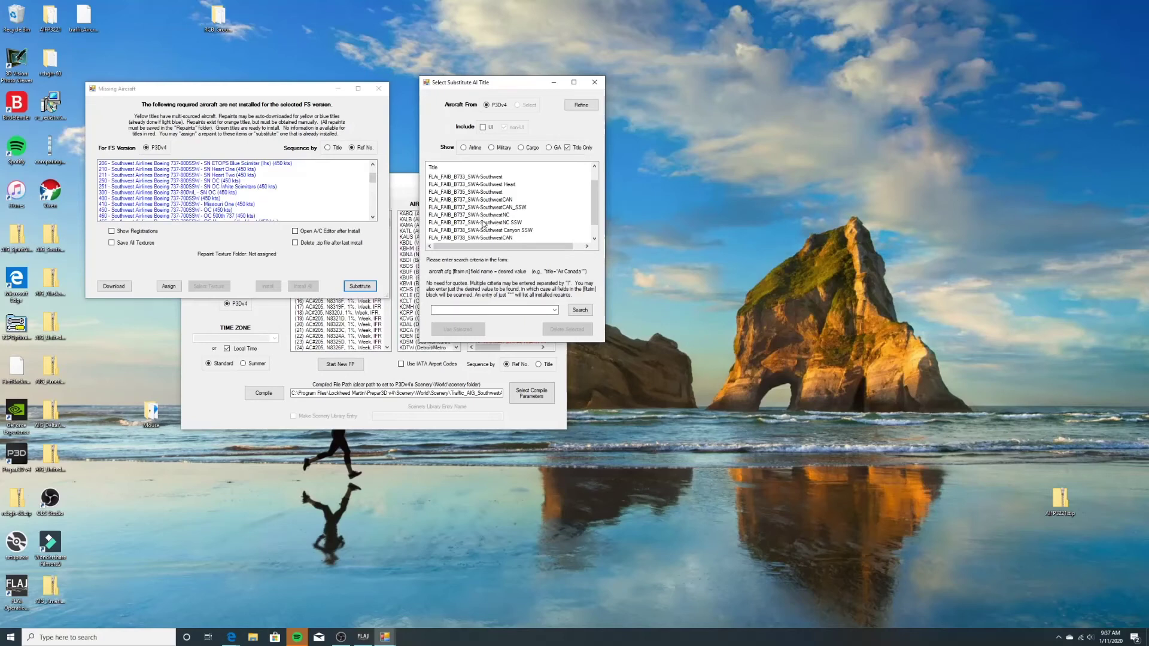
scroll(506, 222, "up", 1)
scroll(502, 217, "down", 1)
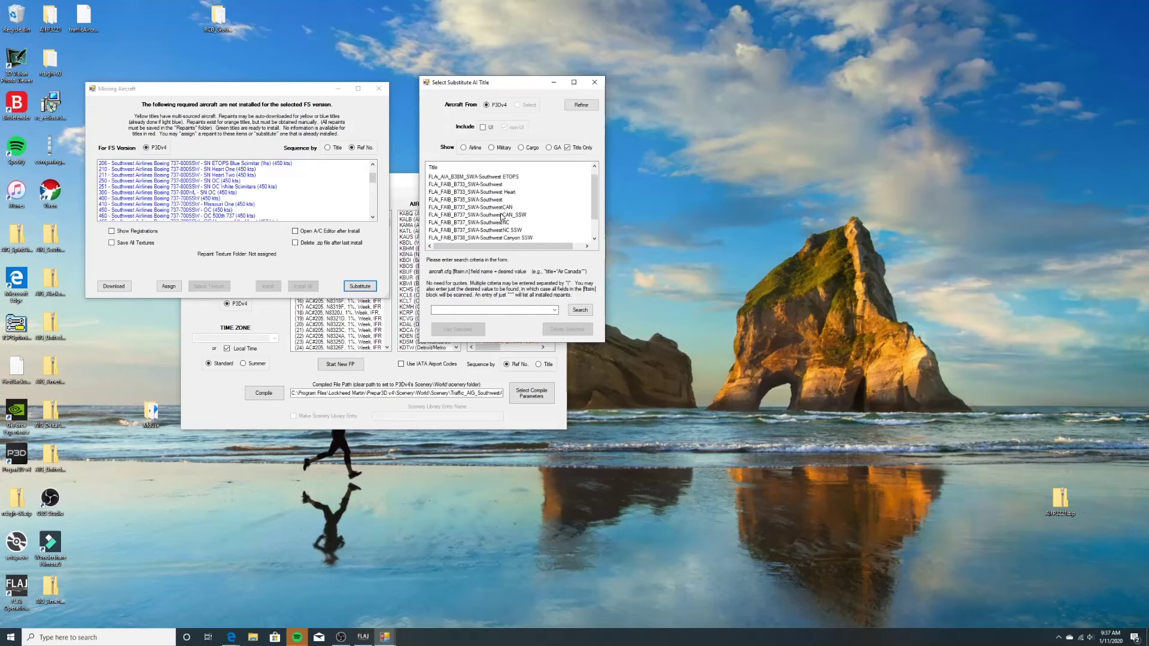
left_click(502, 232)
scroll(502, 231, "down", 1)
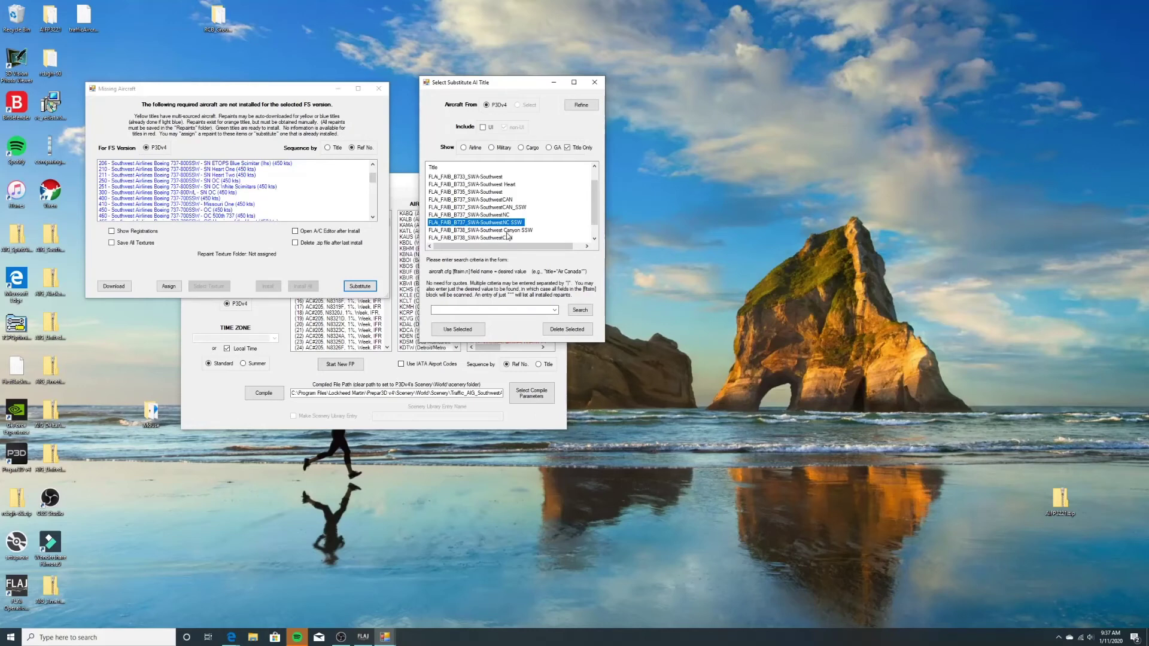
Assign that substitute to each missing aircraft, from 200 through 251 and 300 onward, until none remain.
left_click(458, 330)
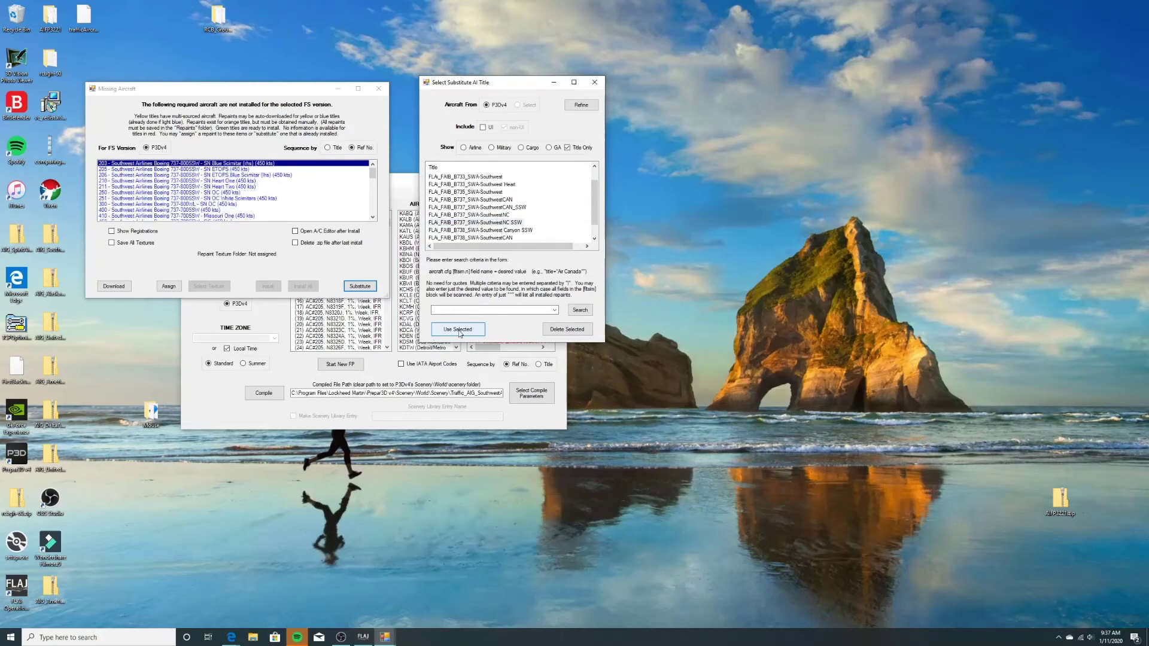
left_click(458, 329)
left_click(457, 330)
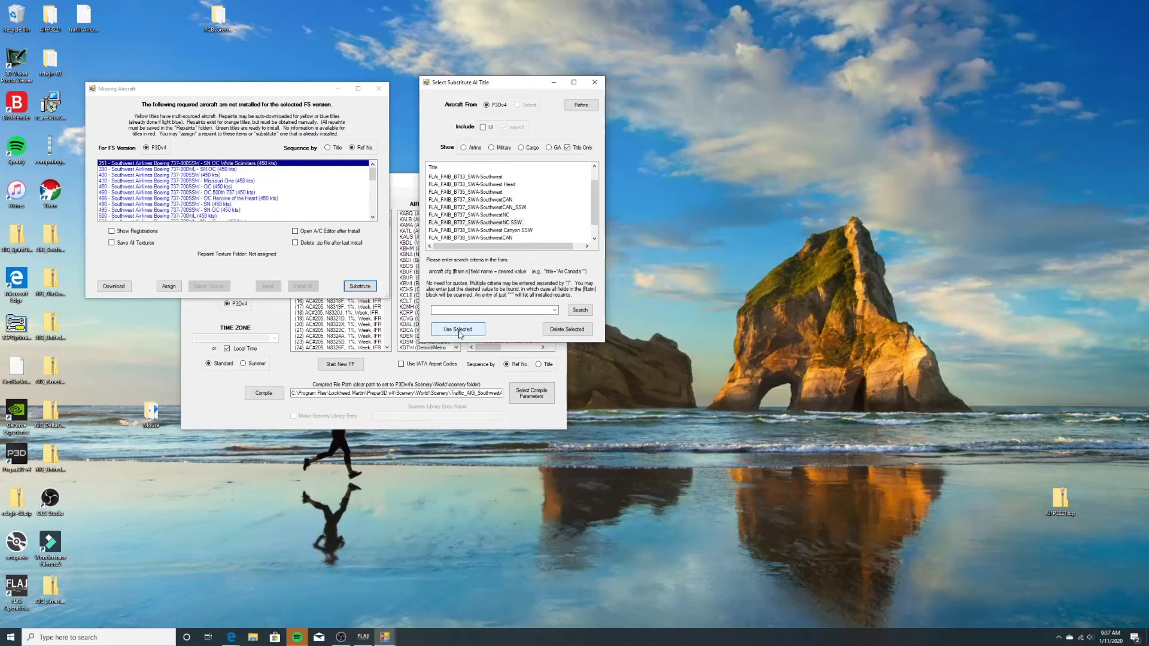
left_click(458, 330)
scroll(538, 218, "down", 2)
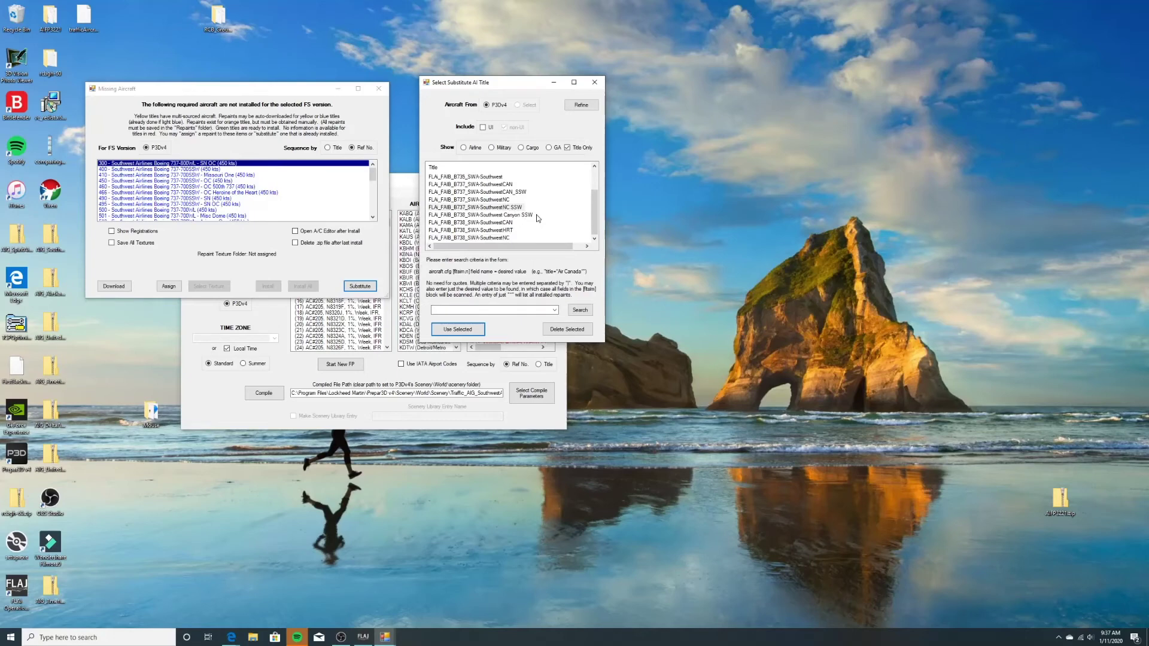
scroll(538, 219, "up", 4)
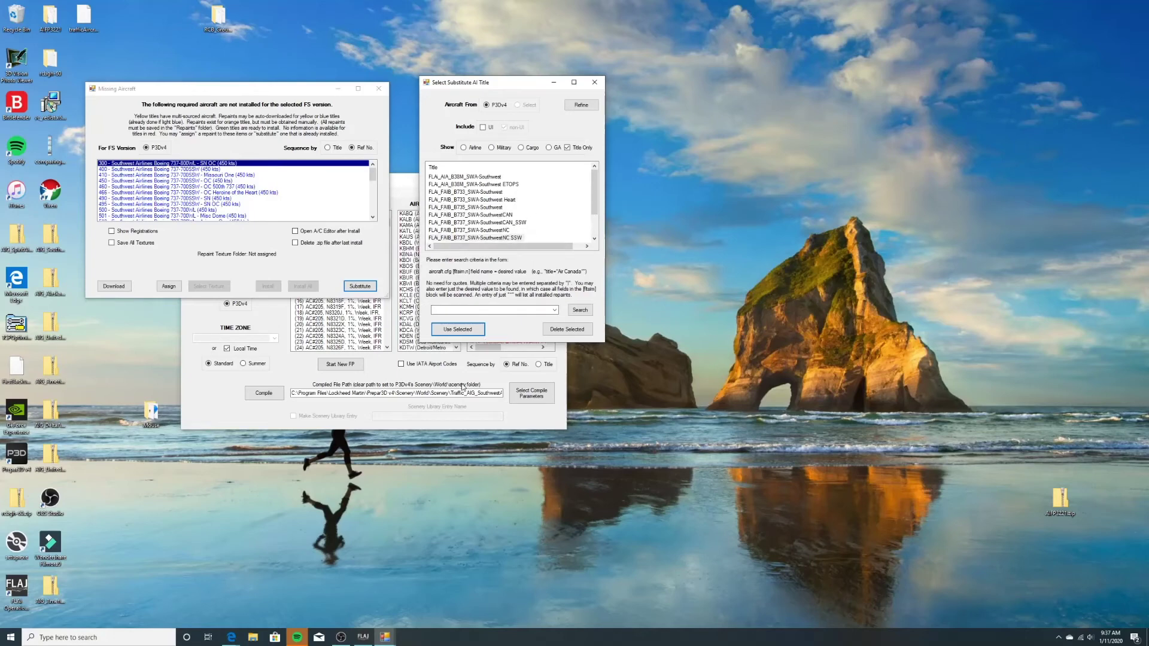
left_click(471, 331)
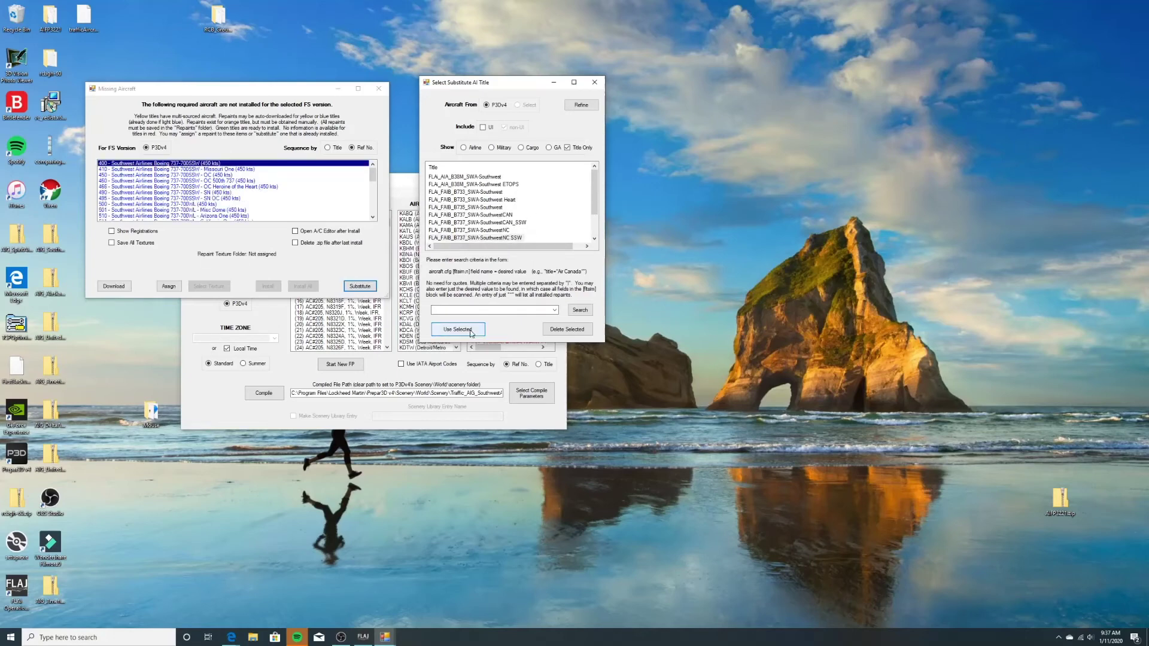
scroll(504, 222, "down", 4)
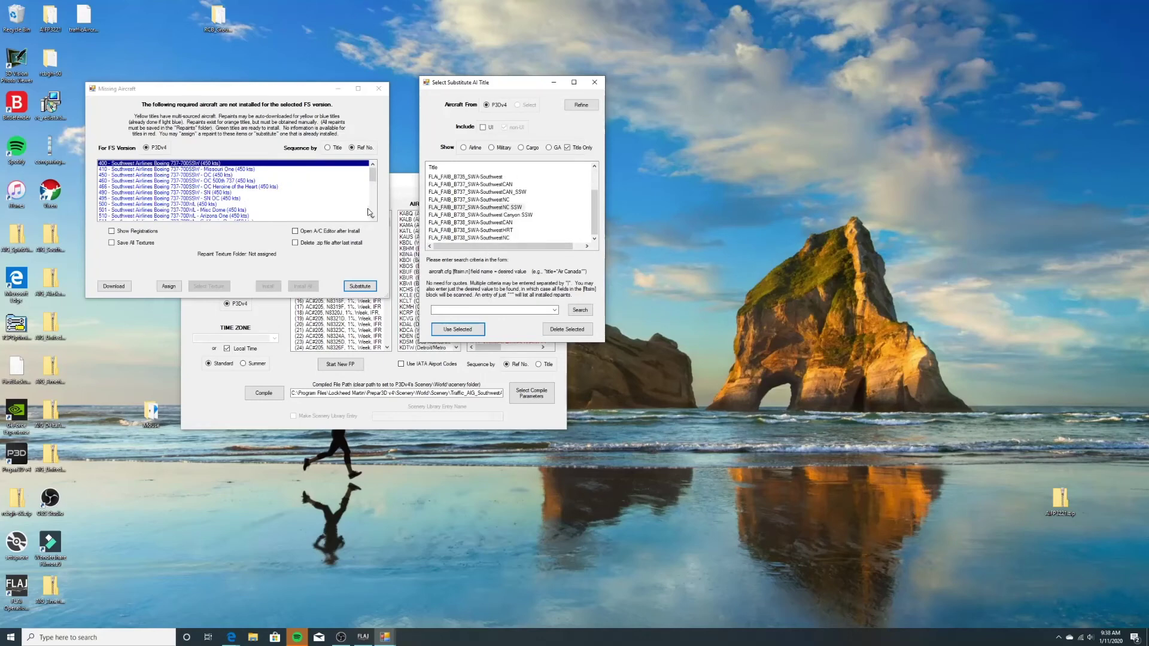
left_click(458, 333)
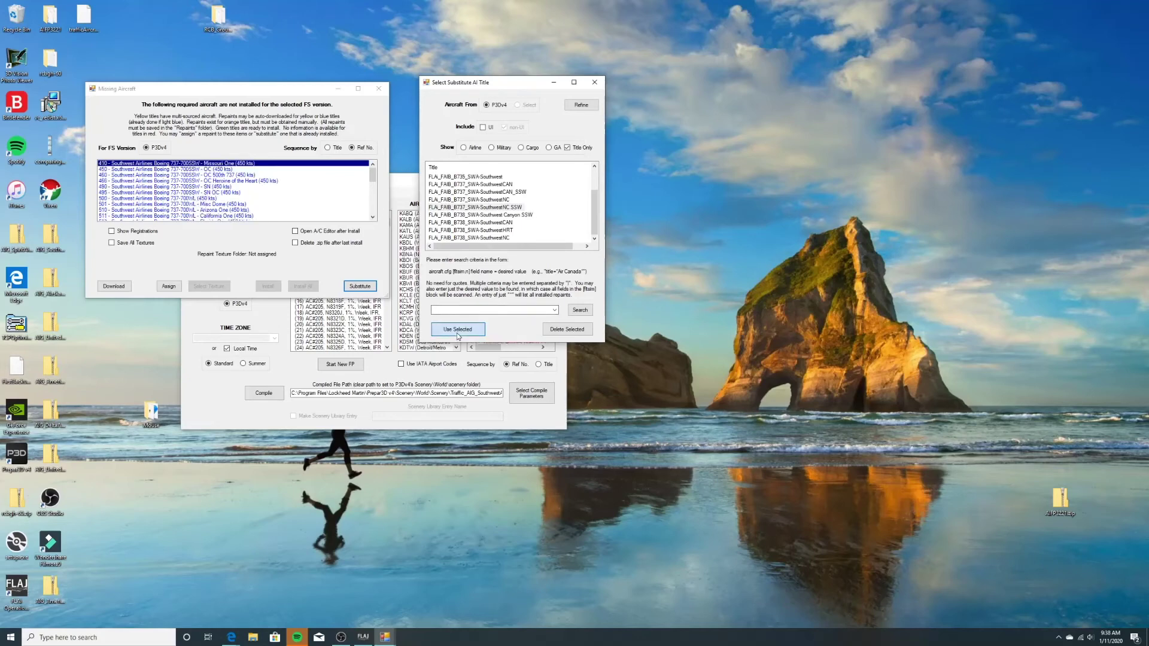
left_click(459, 334)
left_click(458, 334)
left_click(458, 334)
left_click(458, 334)
left_click(457, 334)
left_click(458, 333)
left_click(458, 333)
left_click(458, 333)
left_click(458, 334)
left_click(458, 333)
left_click(458, 334)
left_click(458, 334)
left_click(458, 332)
left_click(457, 332)
left_click(457, 333)
left_click(457, 333)
left_click(457, 333)
left_click(457, 333)
left_click(457, 333)
left_click(457, 333)
left_click(458, 333)
left_click(457, 333)
left_click(458, 333)
left_click(458, 333)
left_click(458, 333)
left_click(458, 332)
left_click(458, 332)
left_click(458, 333)
left_click(458, 333)
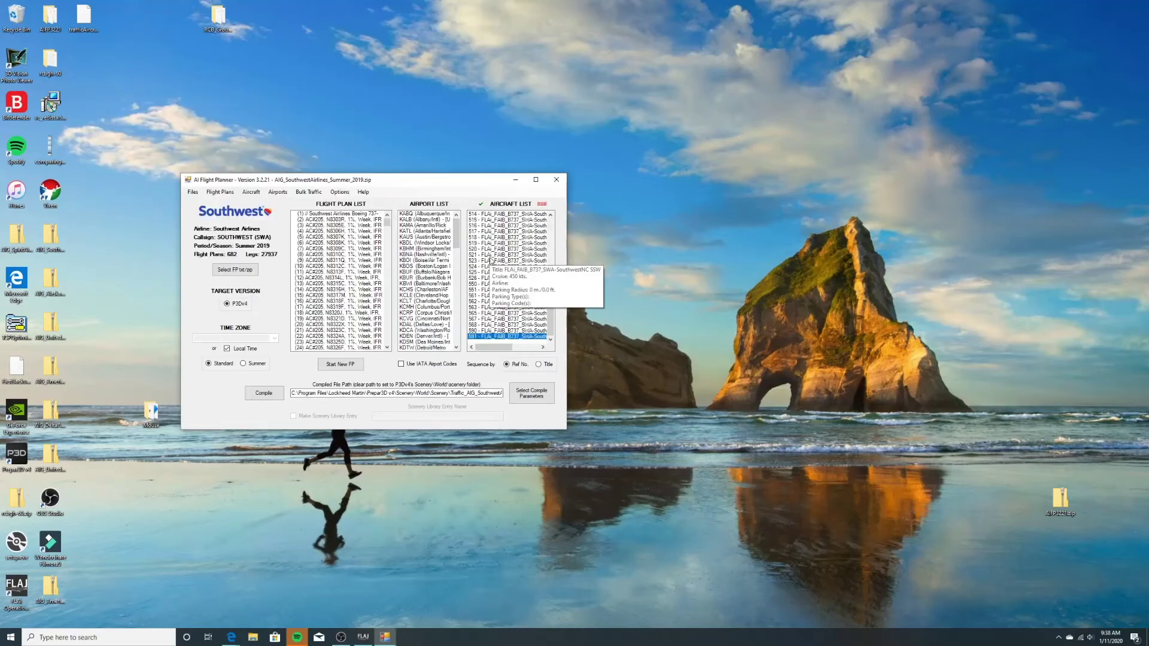
Set compile parameters to P3Dv4, saving to the World\Scenery folder, and confirm.
scroll(515, 269, "up", 3)
scroll(507, 257, "right", 5)
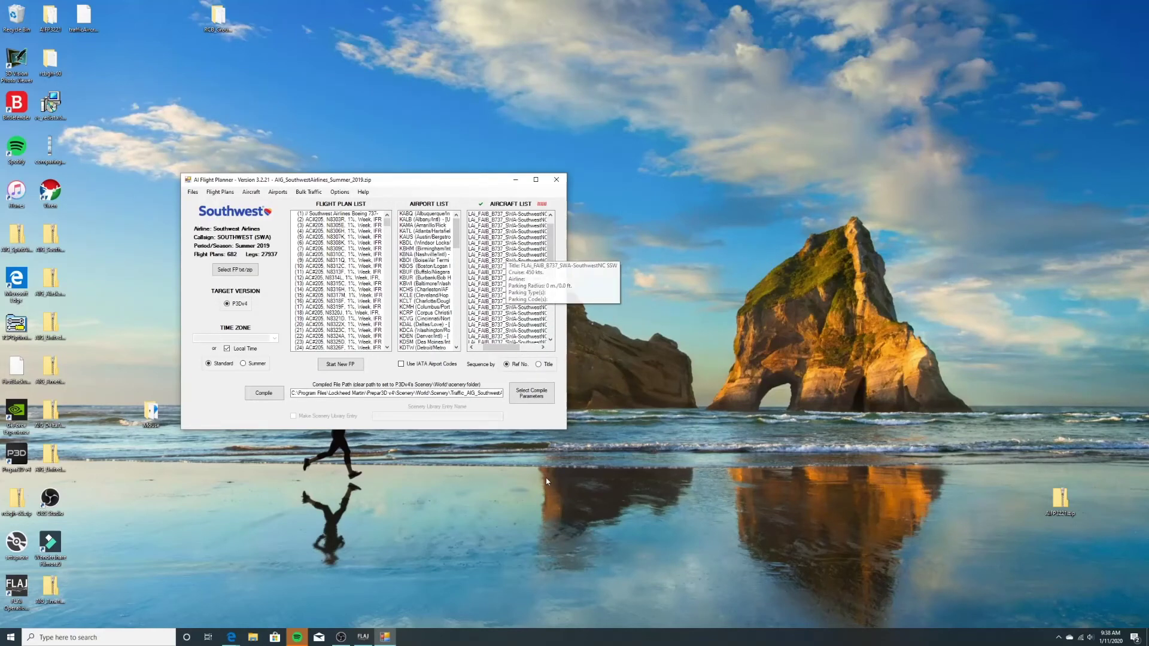
left_click(526, 397)
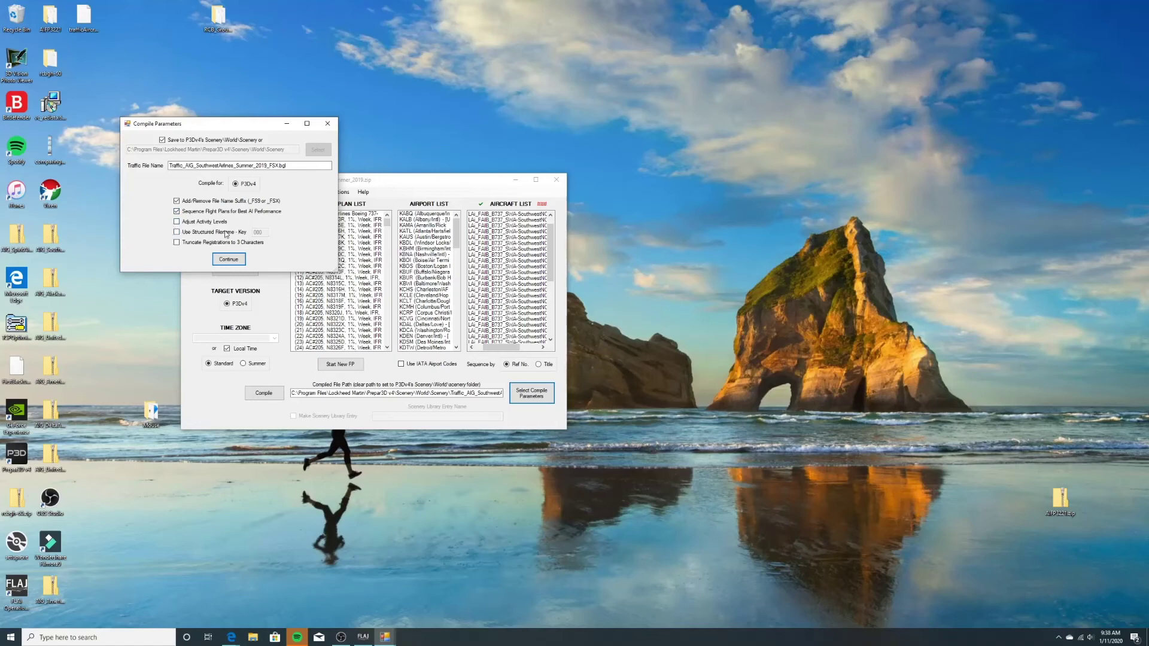
left_click(243, 262)
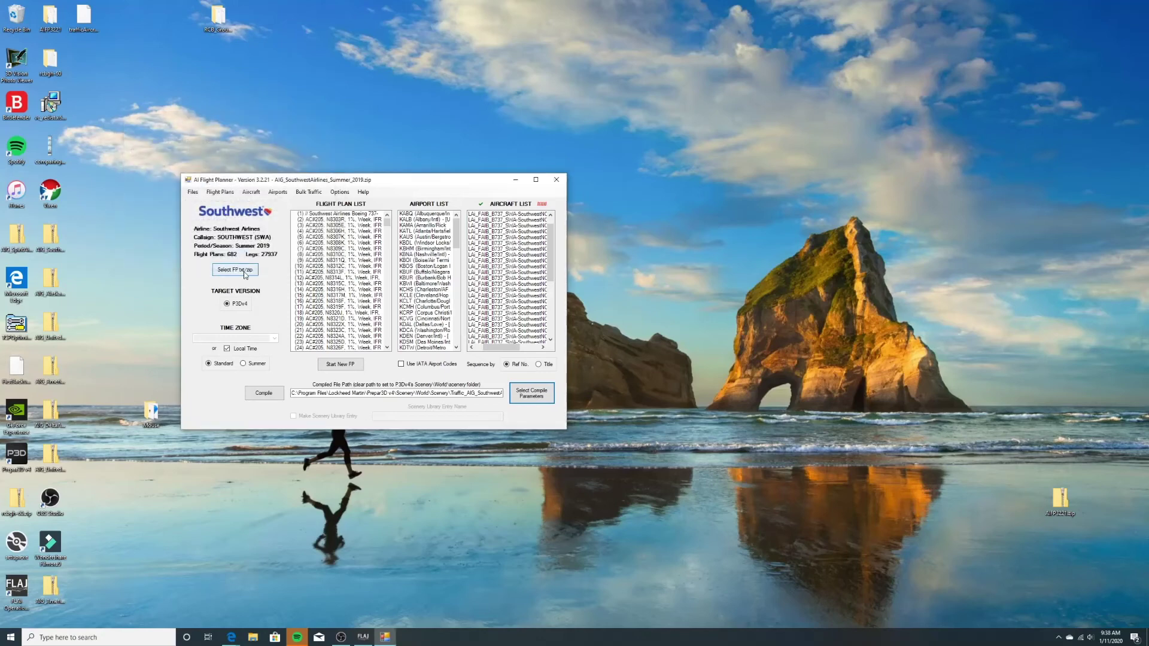
Compile the Southwest flight plans into a BGL and close the planner without saving.
left_click(263, 395)
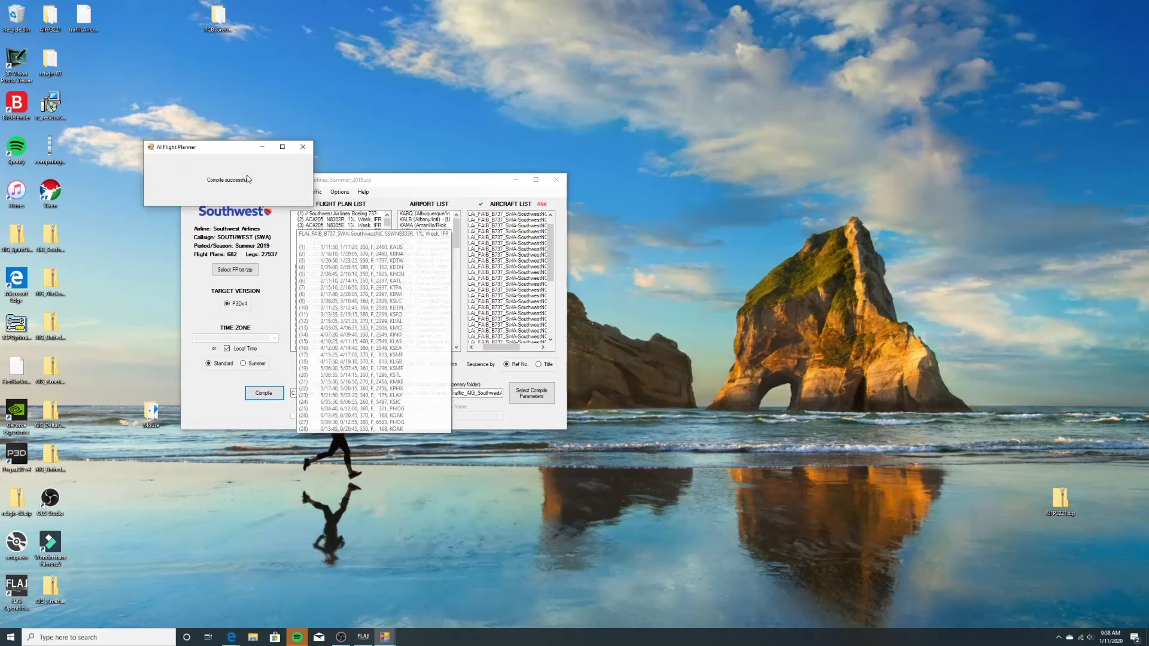
left_click(303, 147)
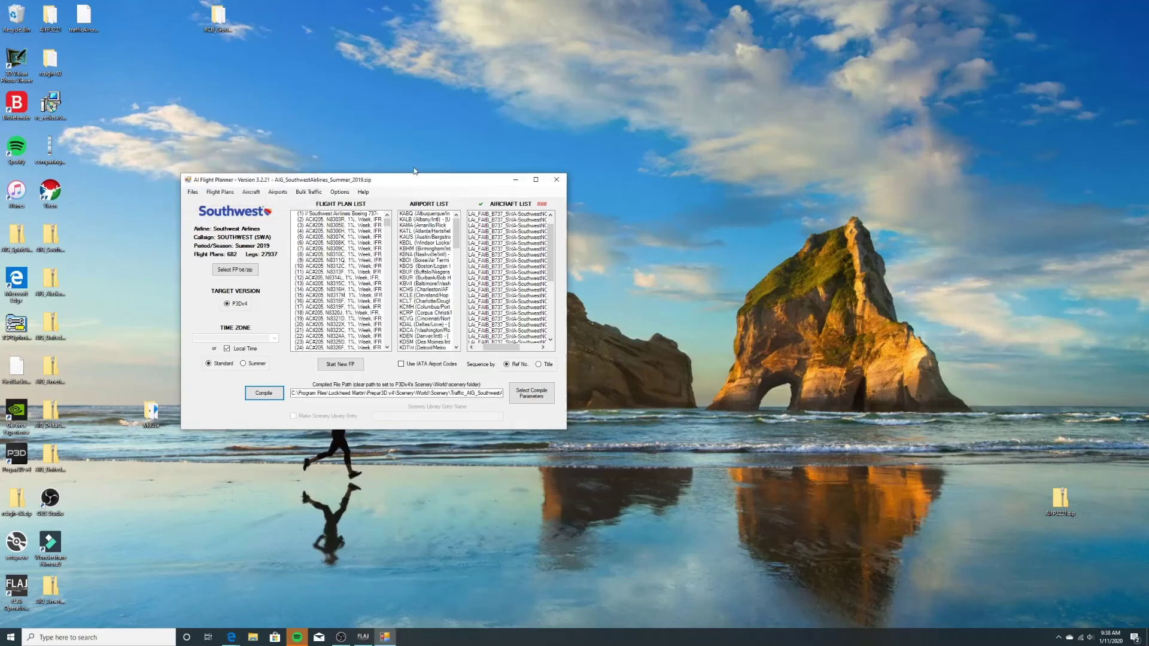
left_click(556, 178)
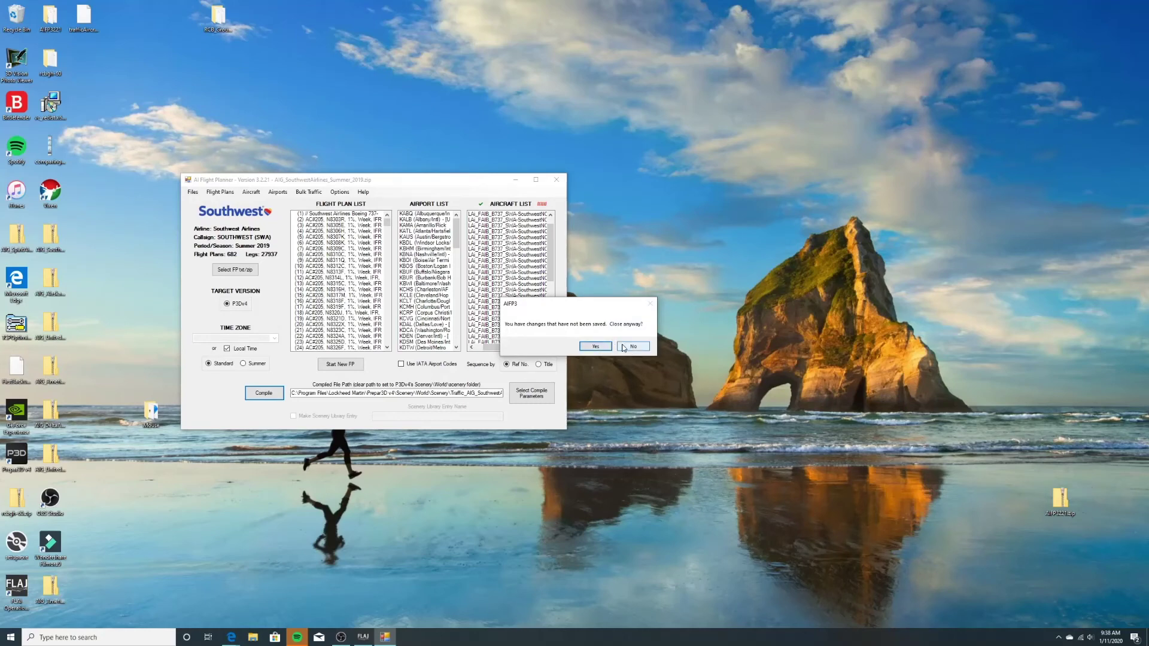
left_click(596, 348)
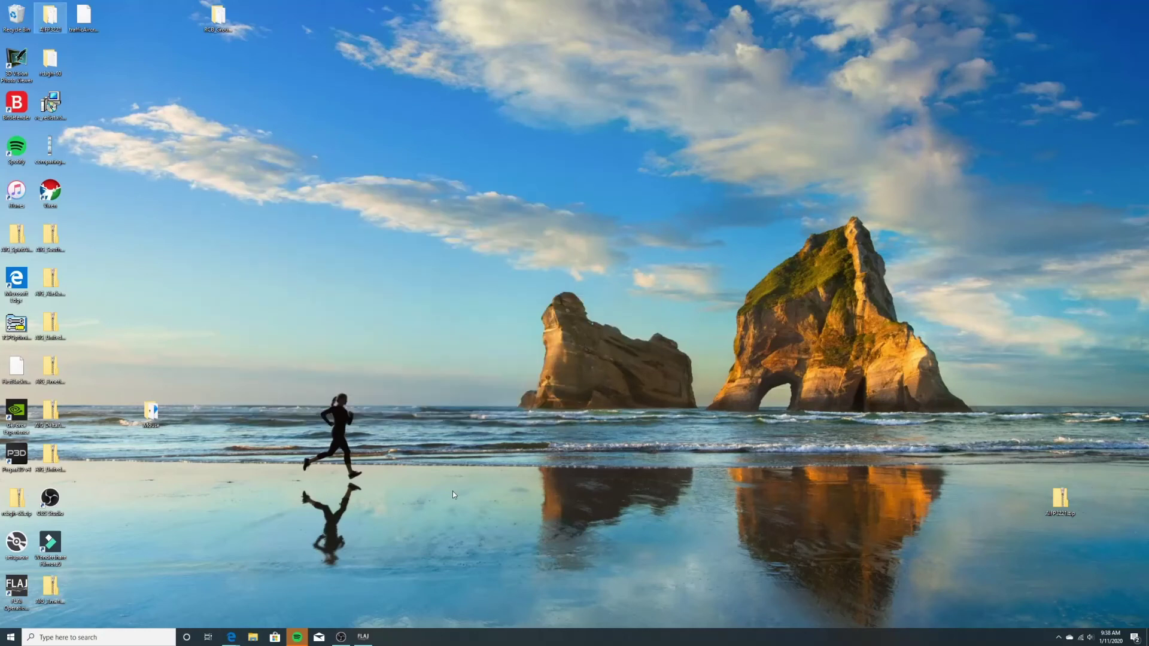
left_click(254, 638)
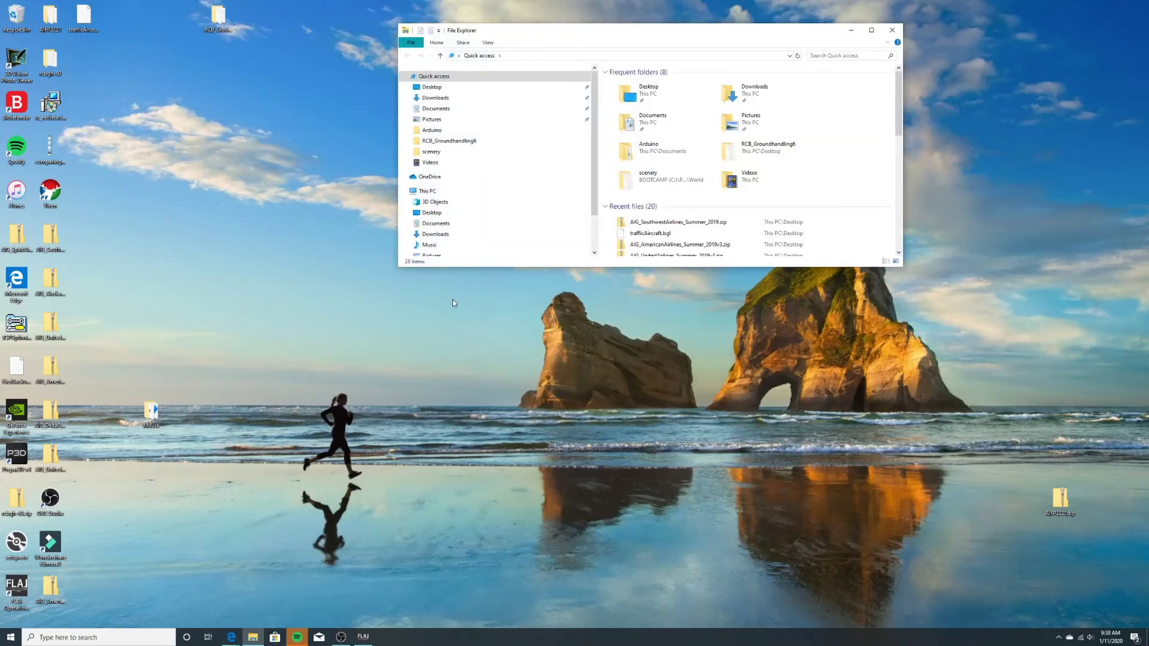
Browse from This PC to C:\Program Files\Lockheed Martin\Prepar3D v4.
scroll(470, 178, "down", 2)
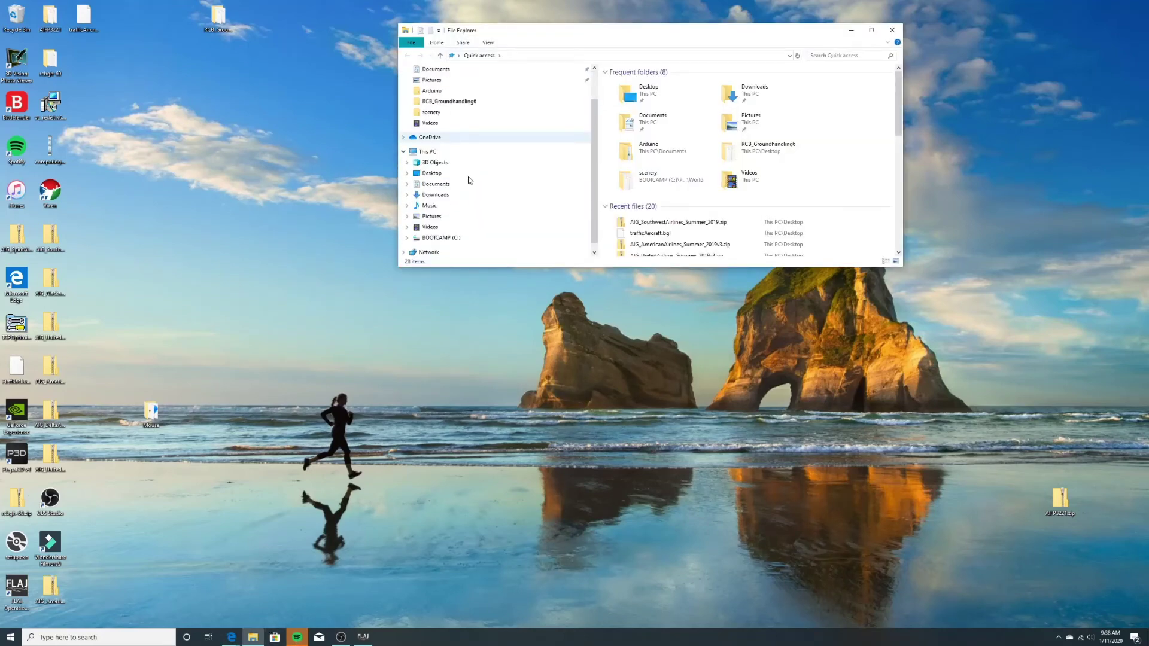
scroll(471, 181, "up", 1)
scroll(470, 181, "up", 1)
left_click(461, 192)
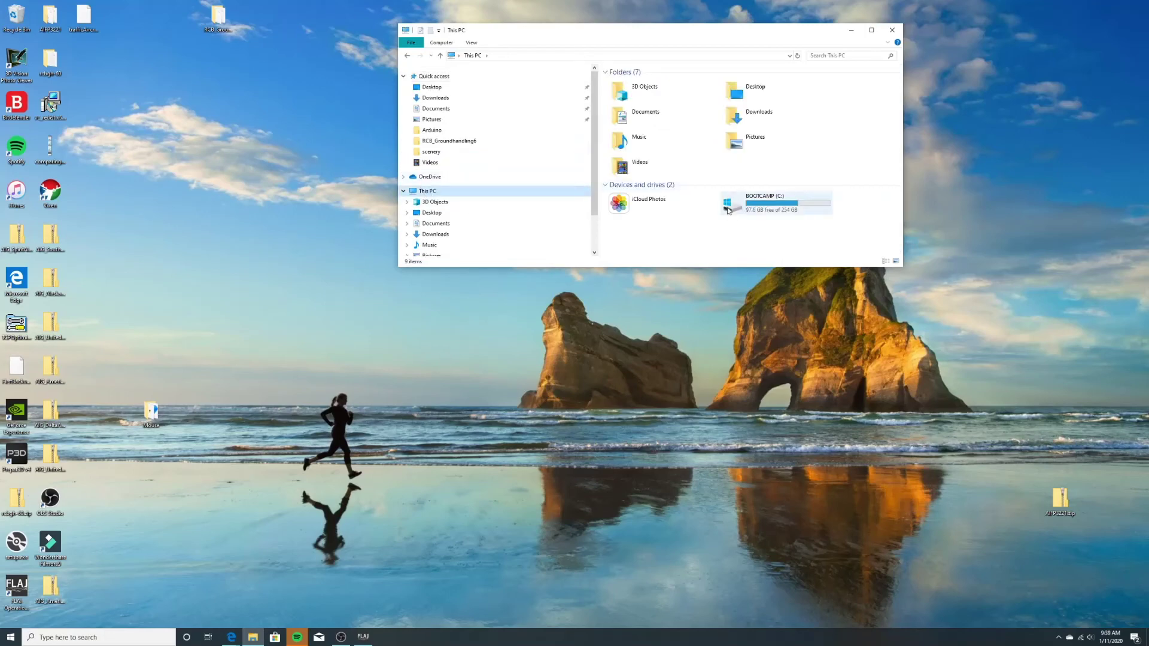
left_click(735, 210)
double_click(735, 211)
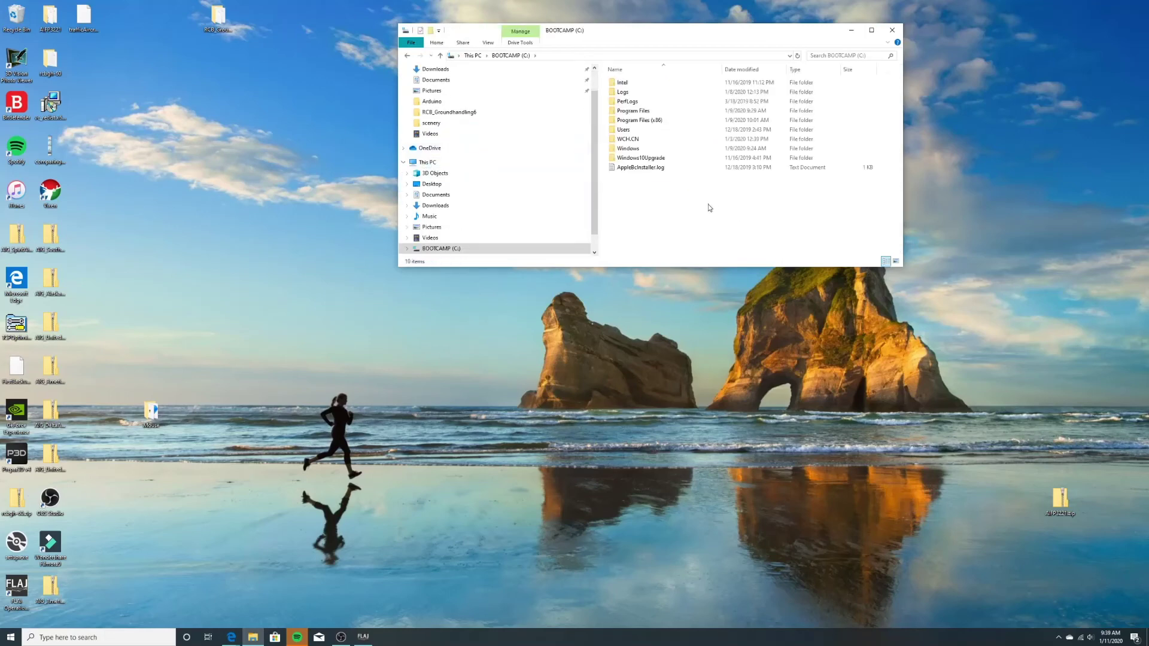
double_click(650, 114)
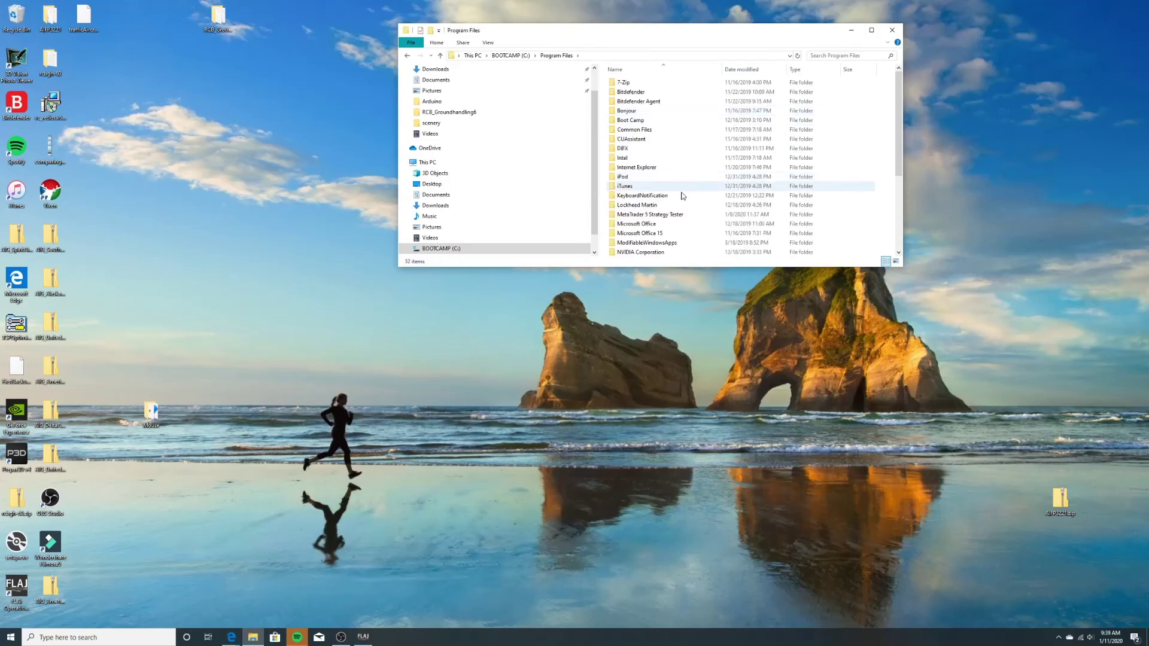
double_click(671, 206)
double_click(644, 90)
Open Scenery\World\scenery to view the new 6,312 KB Southwest BGL, then minimise the window.
scroll(712, 187, "down", 3)
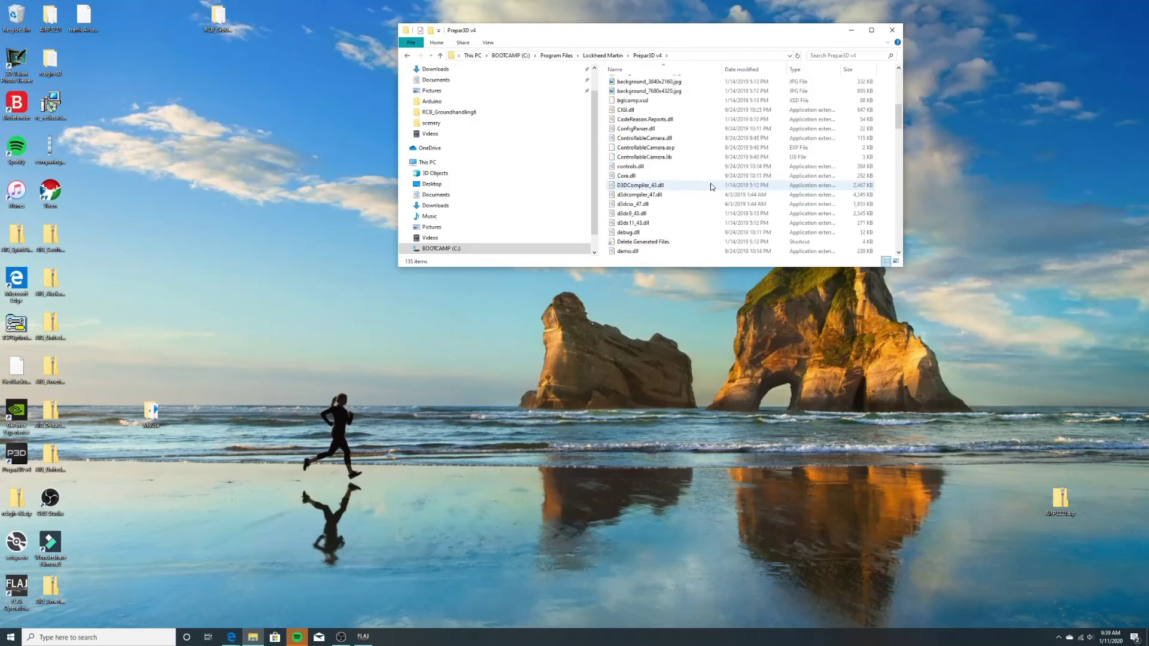
scroll(701, 185, "up", 8)
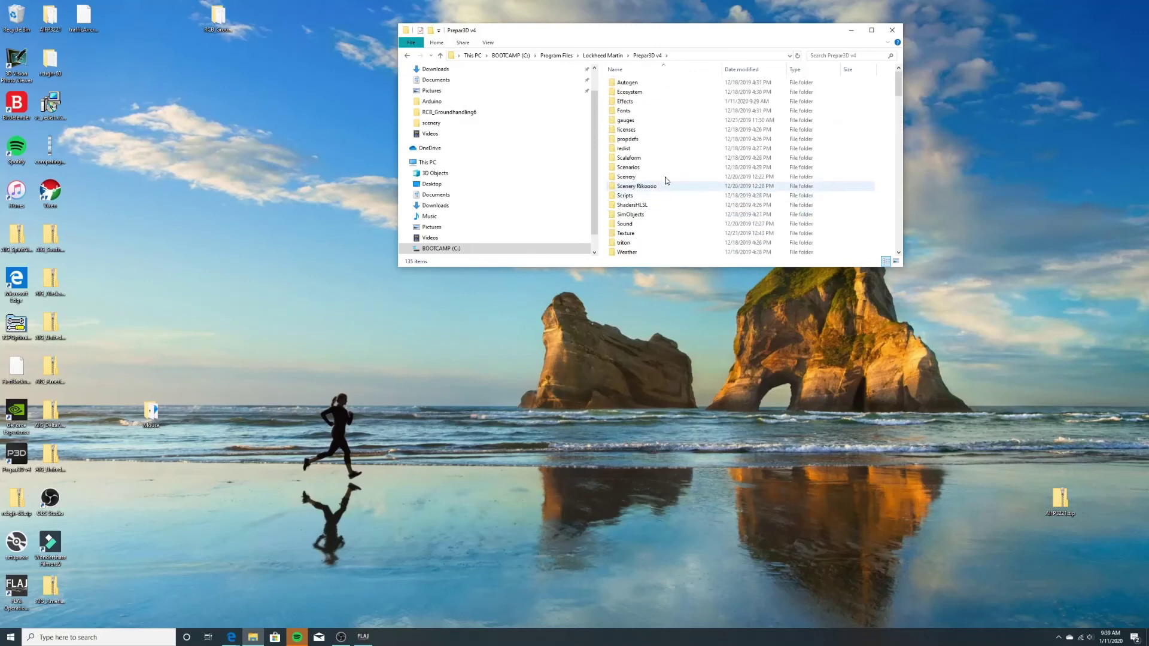
double_click(667, 177)
scroll(673, 171, "down", 10)
left_click_drag(899, 134, 904, 254)
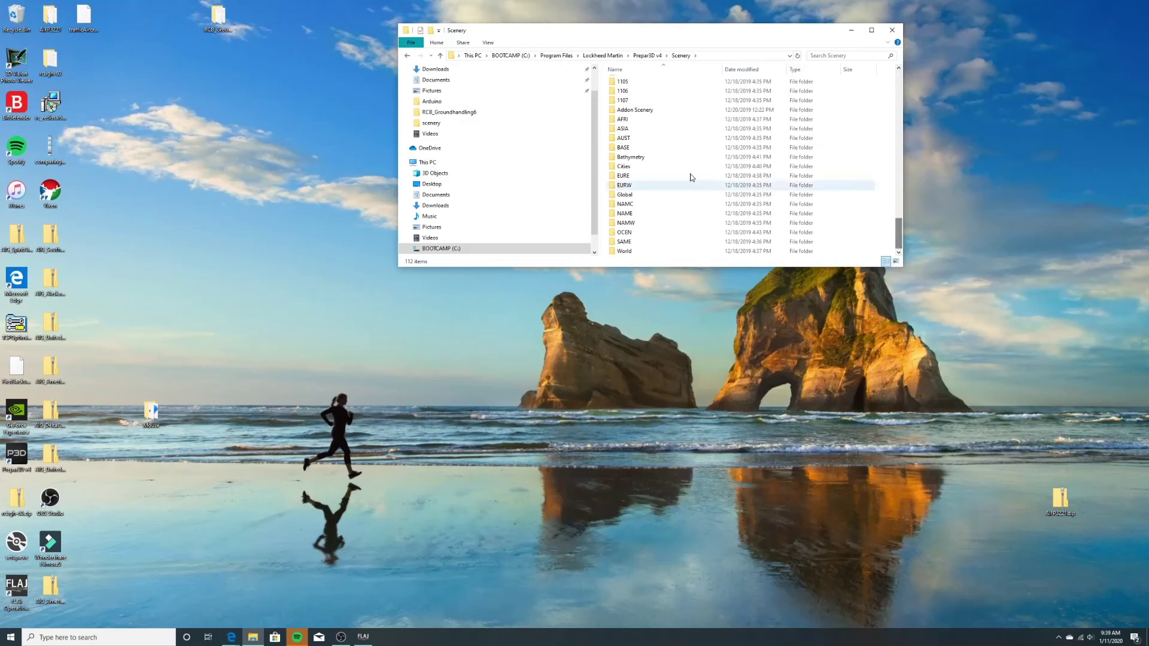
double_click(676, 251)
left_click(639, 84)
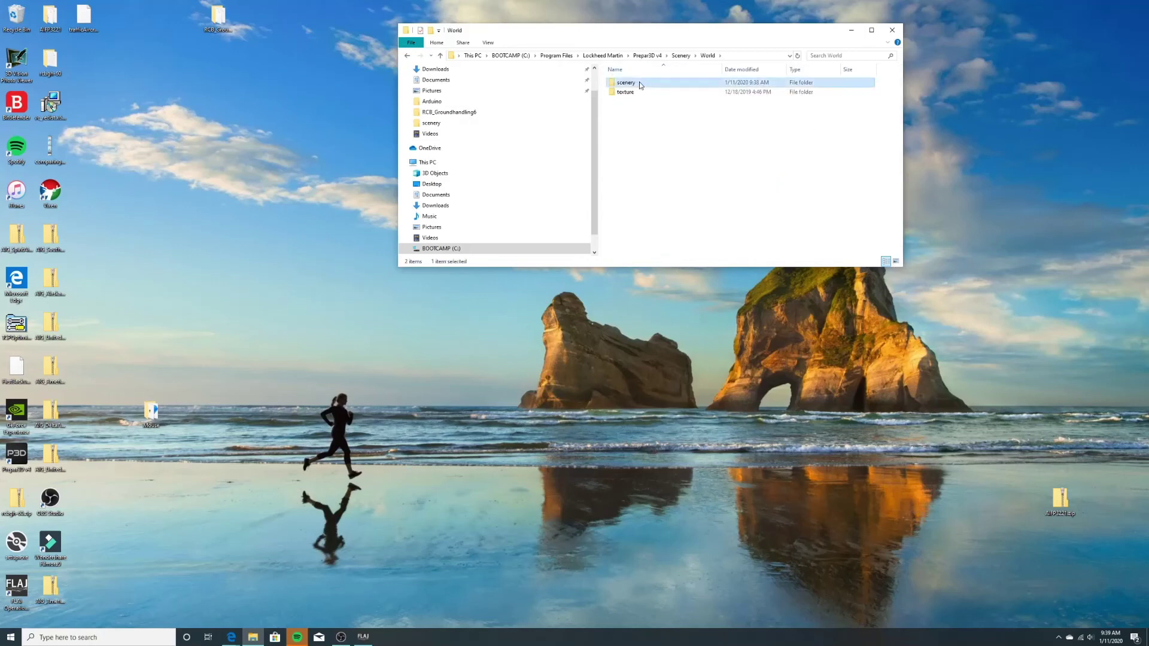
double_click(682, 83)
scroll(723, 177, "down", 1)
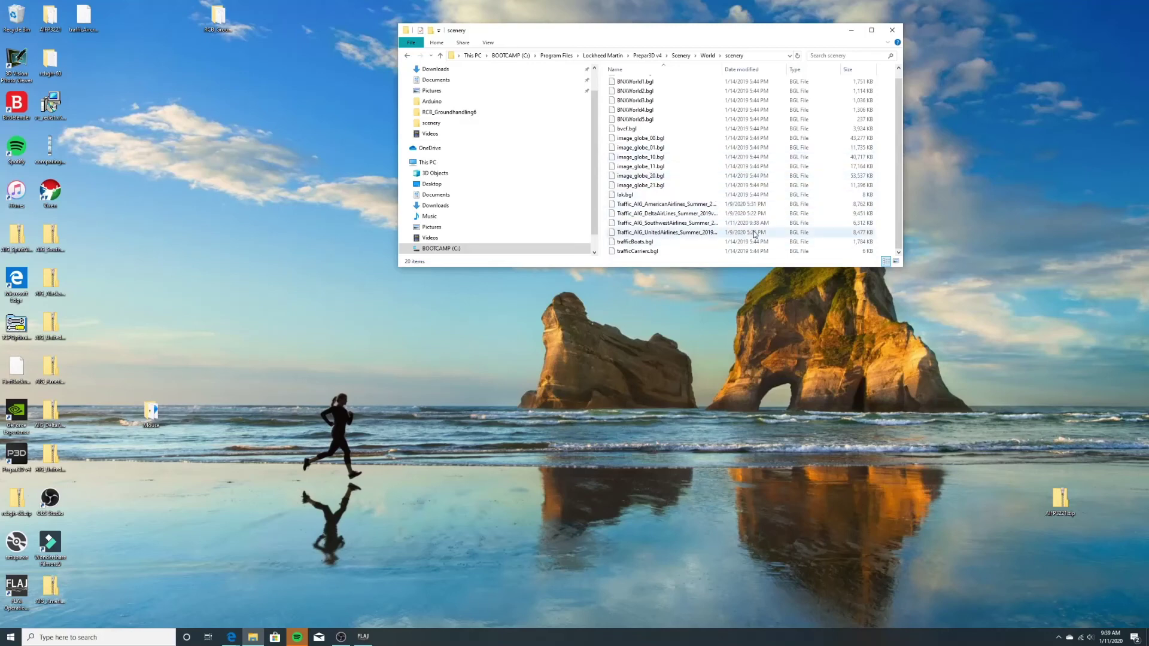
left_click(848, 33)
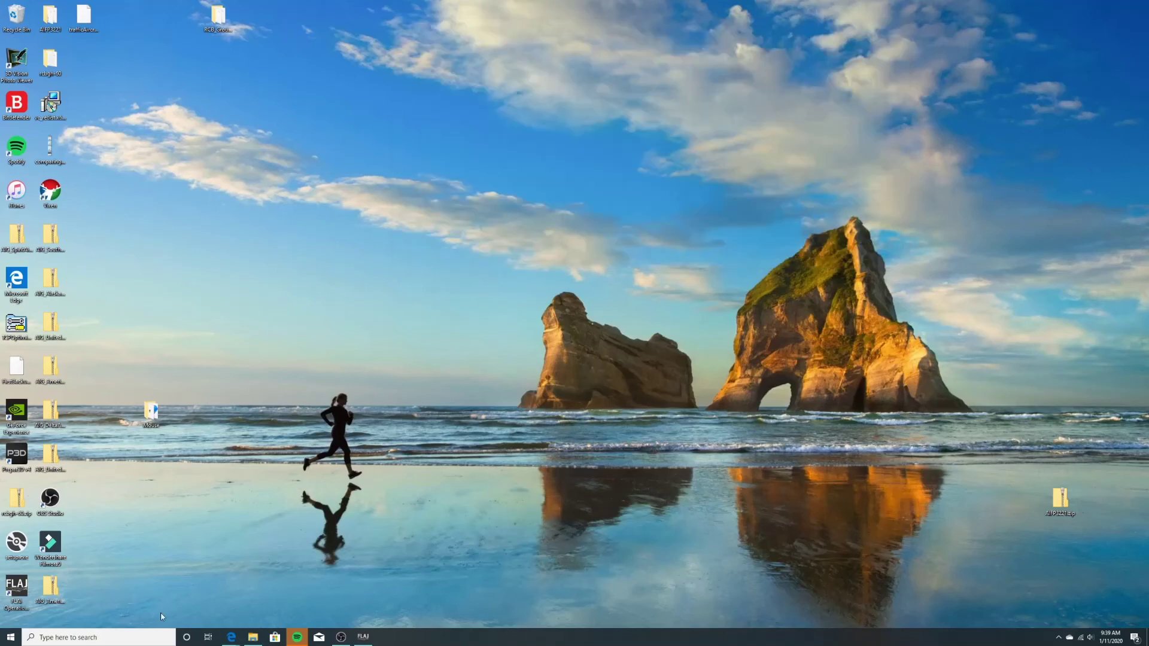
Launch Prepar3D from its desktop icon.
double_click(15, 454)
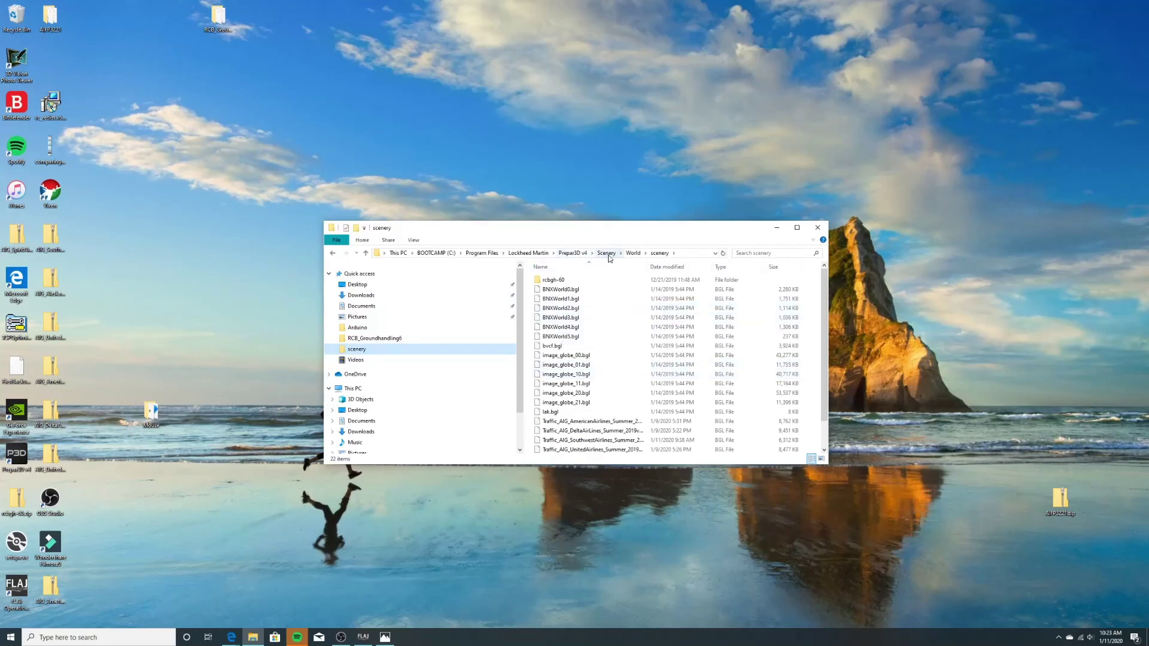
Move trafficAircraft.bgl from the World scenery folder to the desktop with admin permission, then close Explorer.
scroll(636, 297, "down", 1)
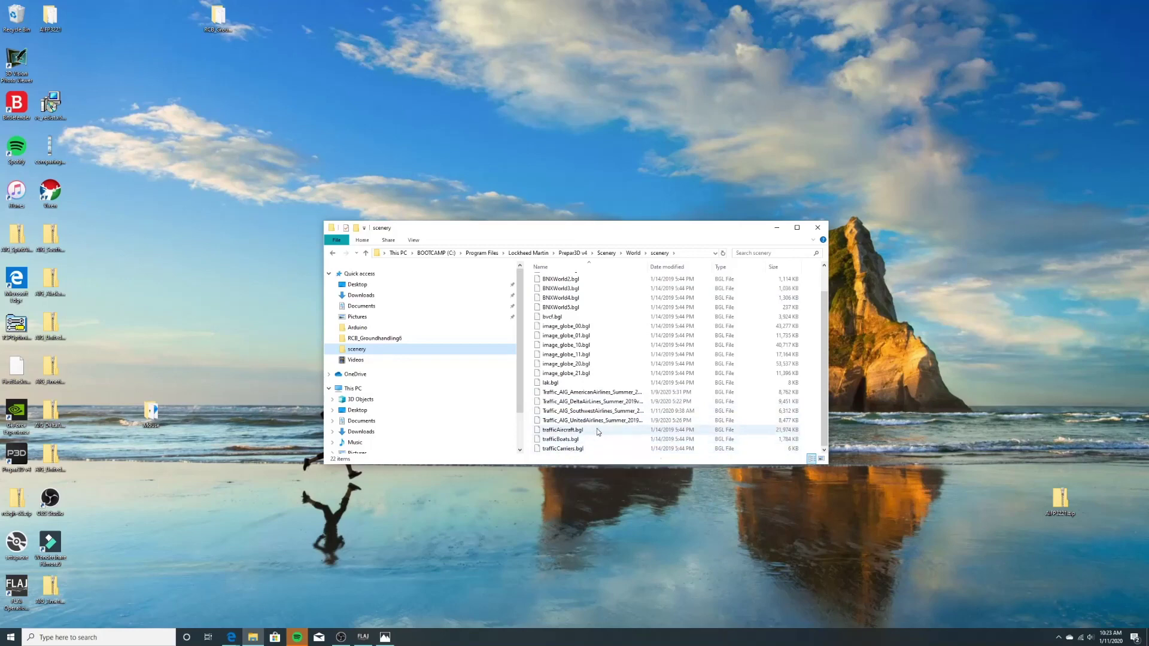
left_click_drag(601, 430, 583, 476)
left_click(535, 431)
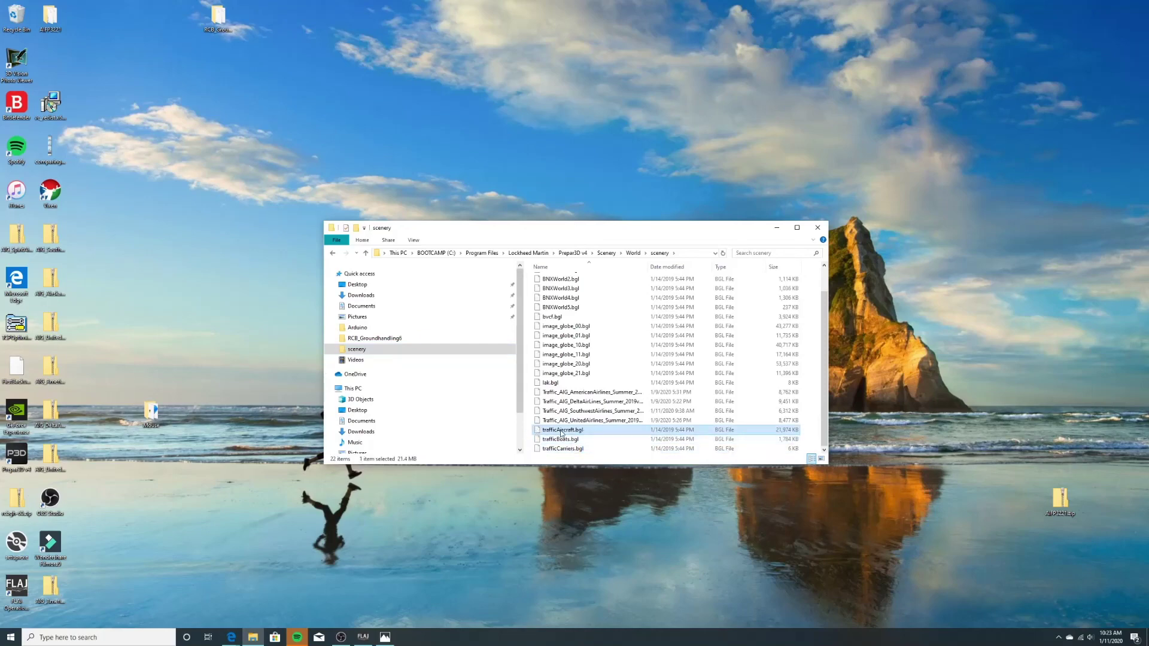
left_click_drag(563, 432, 583, 519)
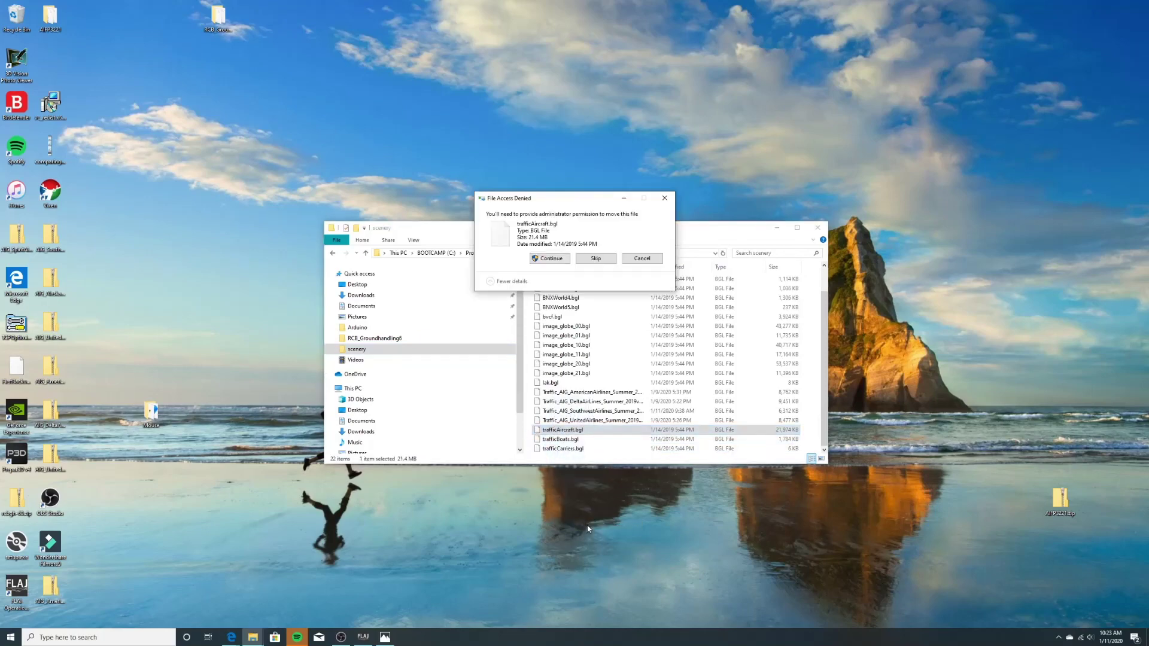
left_click(548, 258)
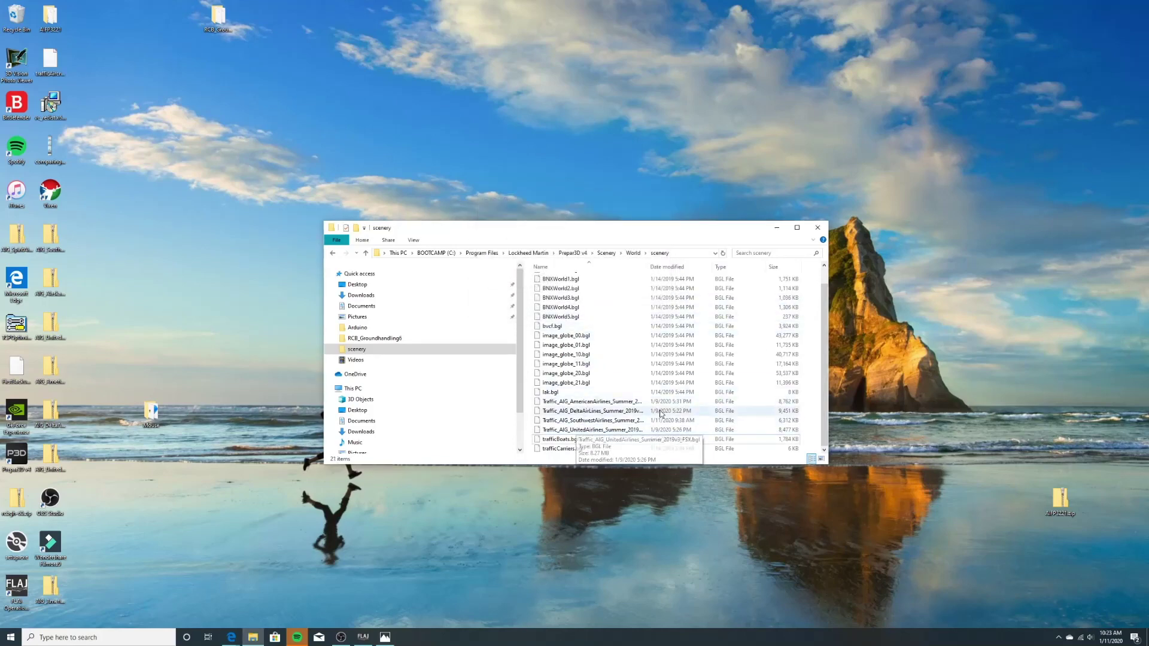
left_click(819, 228)
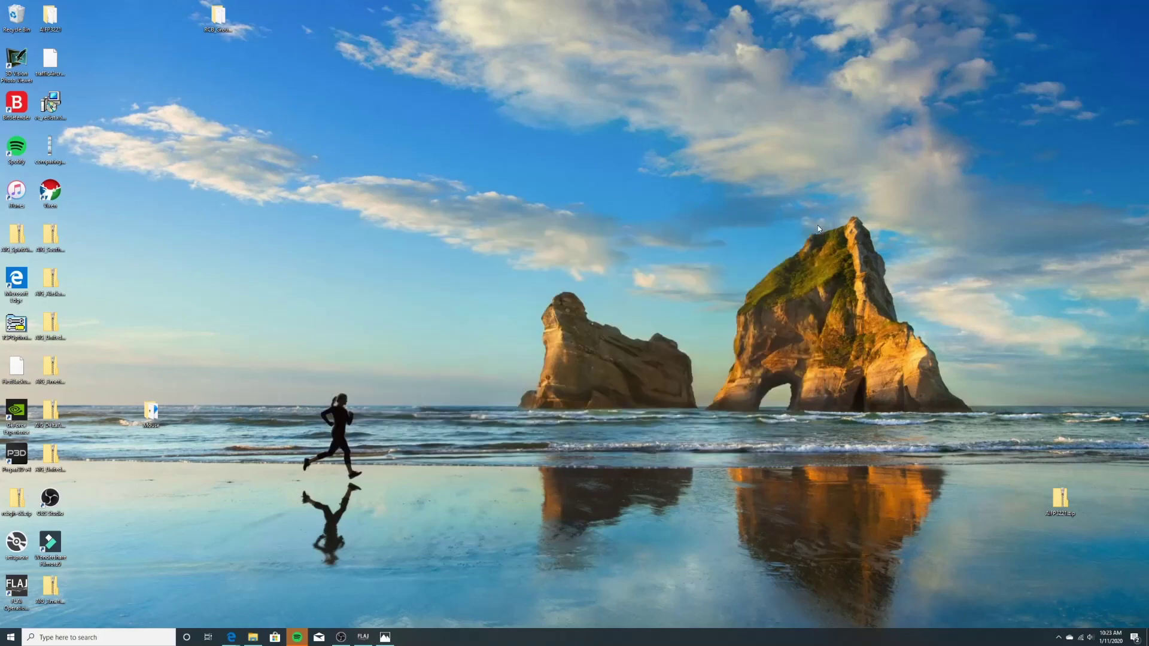